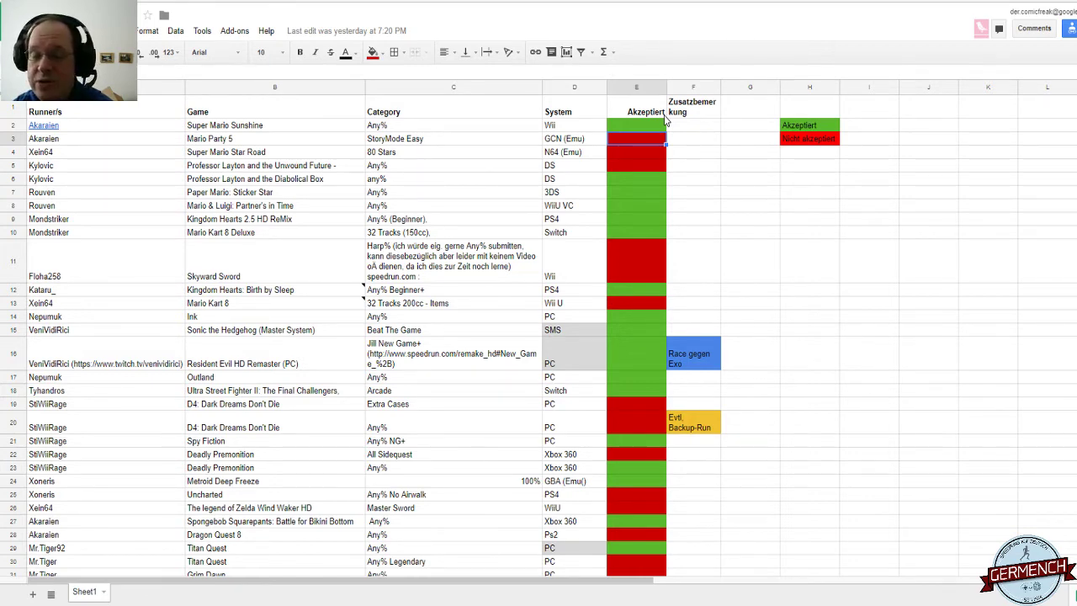
Step: Search the sheet for "aka", cycle through the matching runner entries, and close the search
left_click(665, 118)
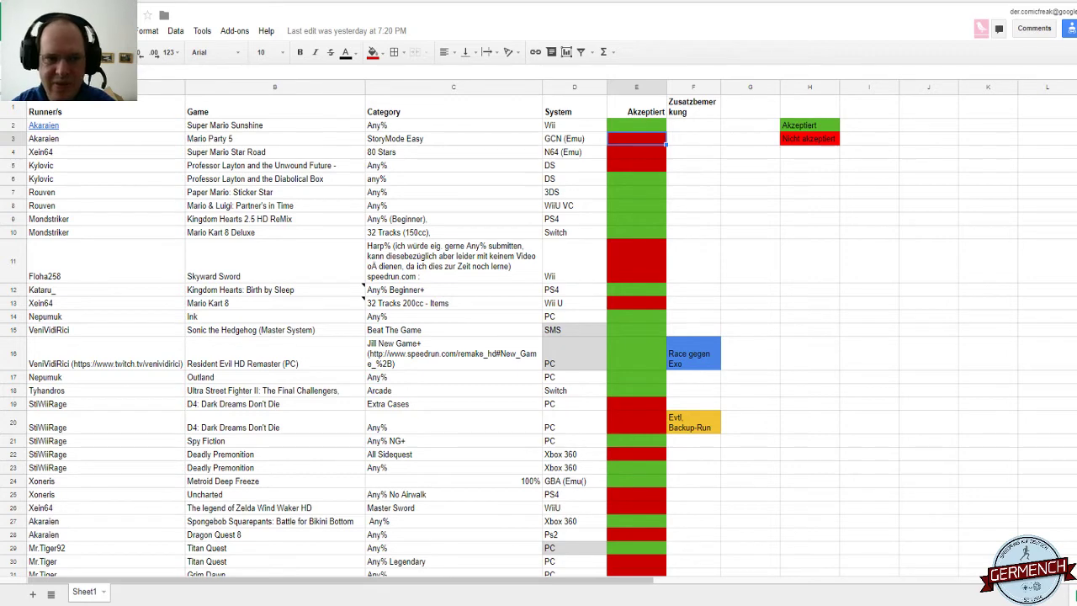
left_click(135, 280)
key("ctrl+f")
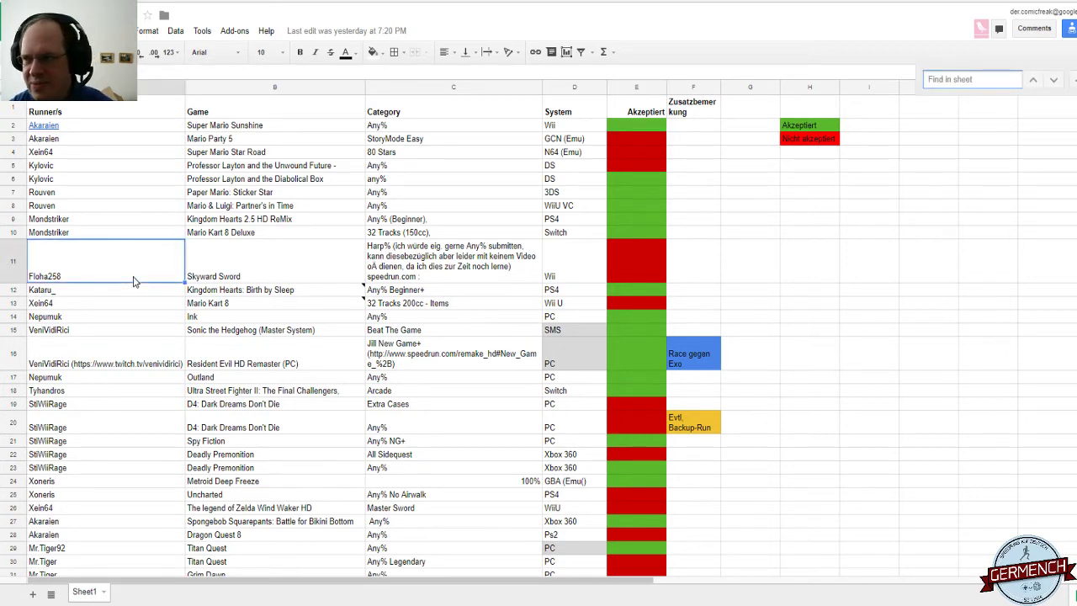
type("aka")
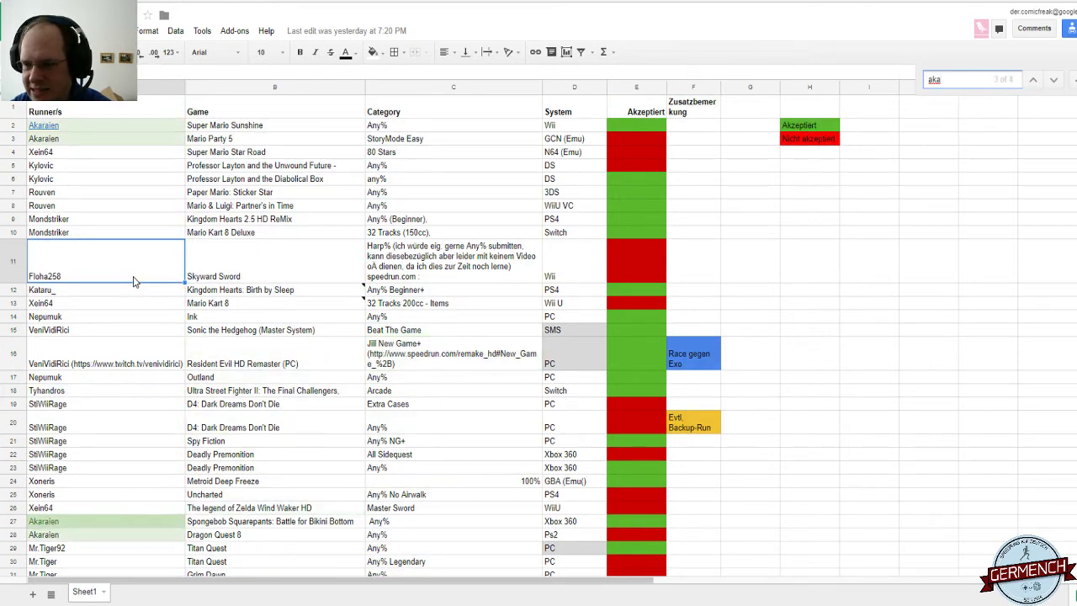
key("Return")
key("Return")
key("Return")
key("Return")
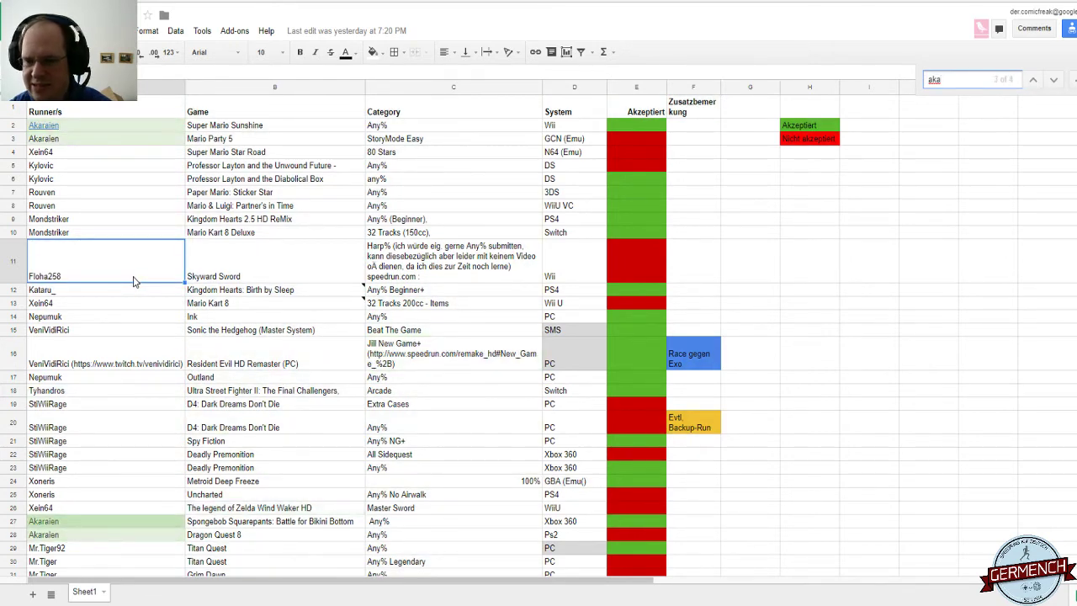
key("Escape")
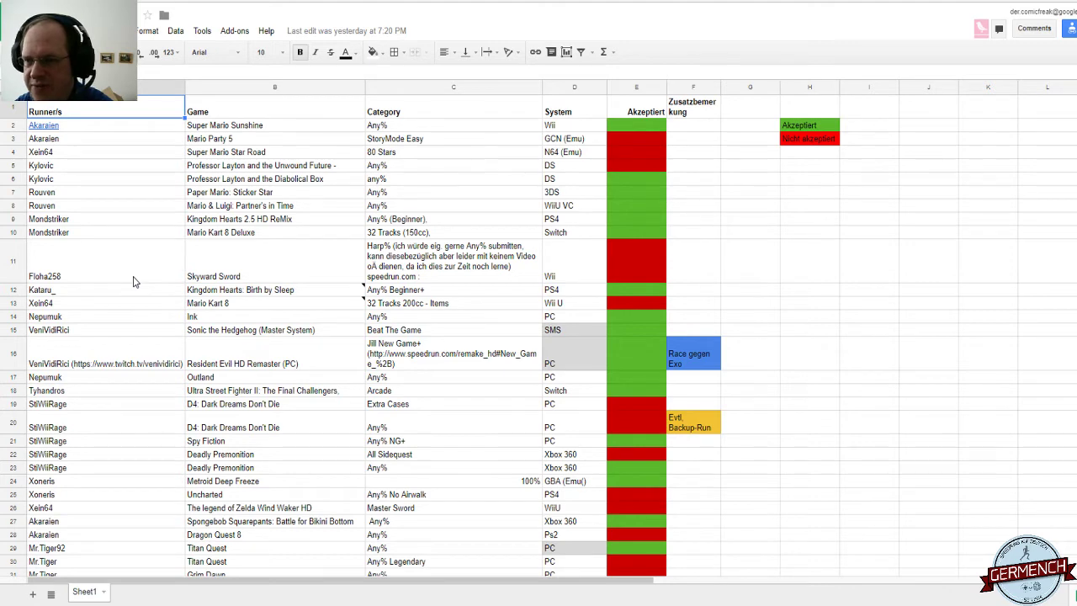
Step: Check the Akzeptiert cells for Mario Party 5 in row 3 and Super Mario Star Road in row 4
key("Down")
key("Down")
key("Right")
key("Right")
key("Right")
key("Right")
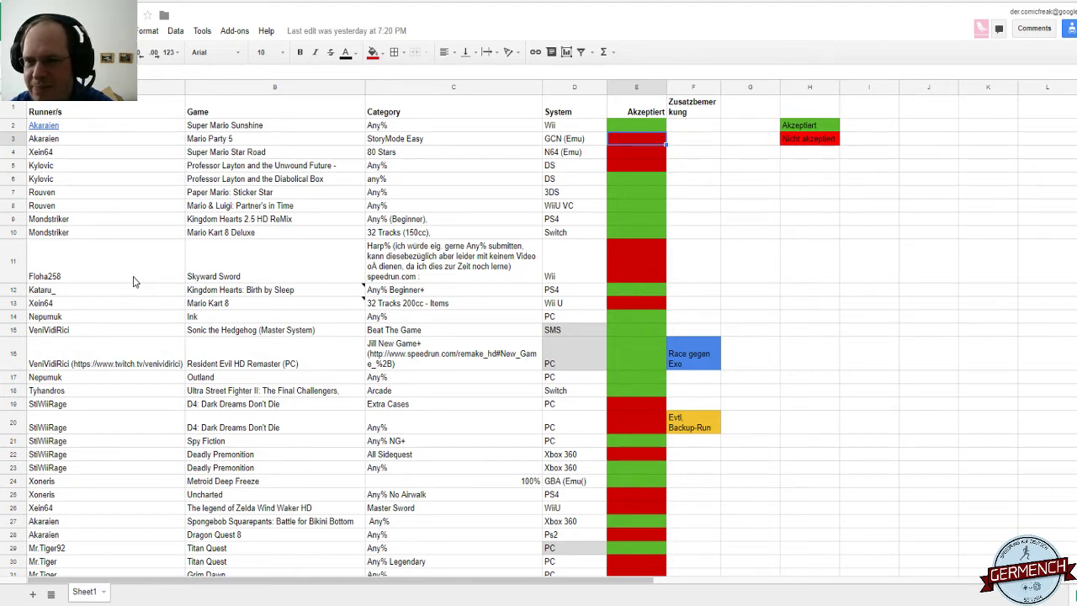
key("Down")
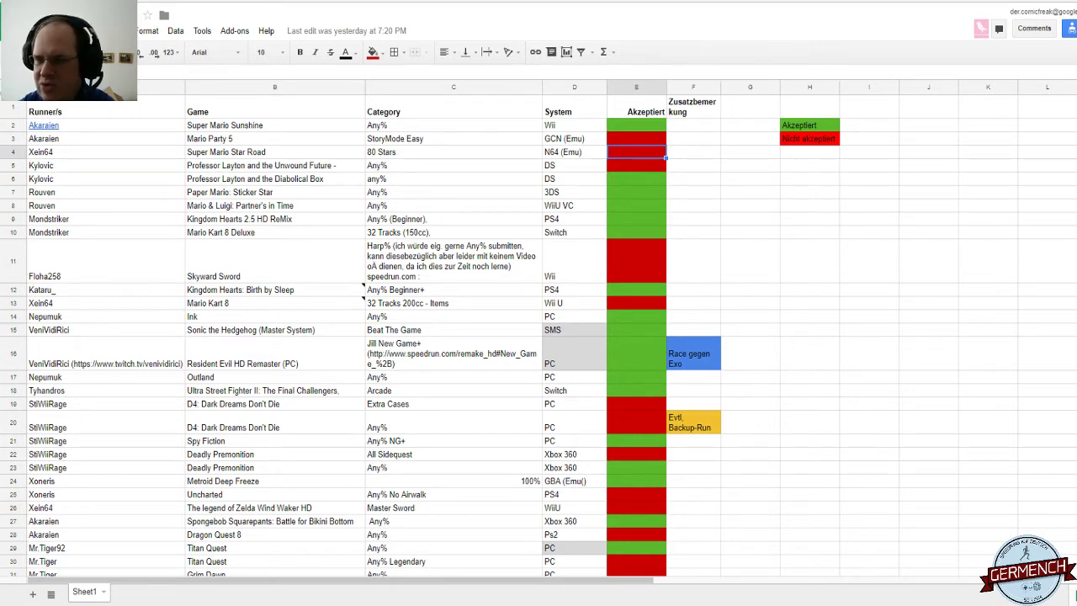
Step: Review the acceptance status of Skyward Sword, Mario Kart 8 and both D4: Dark Dreams Don't Die runs, including the remark in row 20
left_click(13, 261)
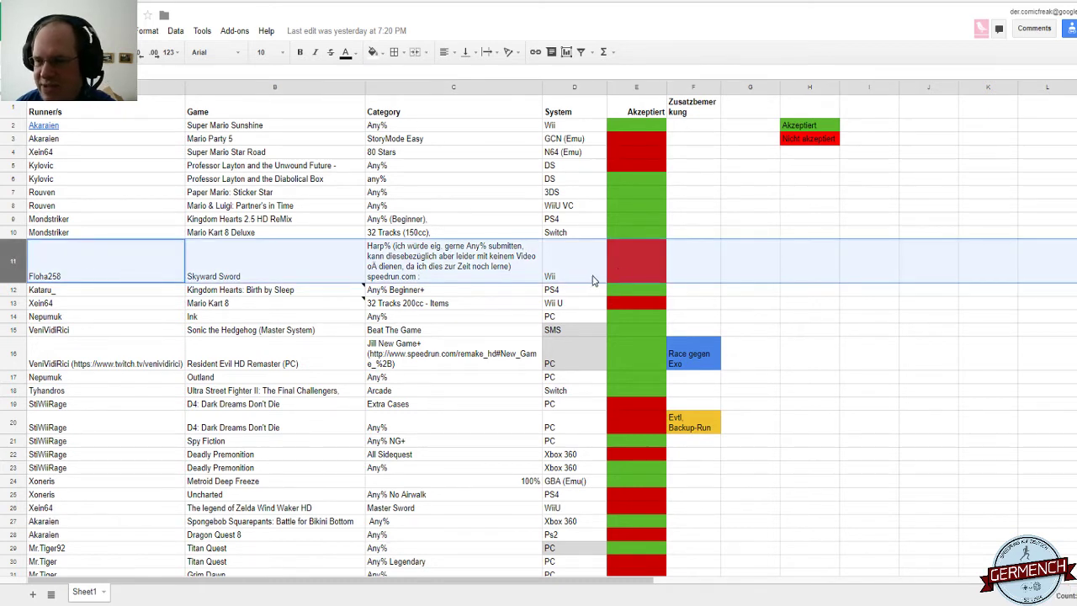
left_click(636, 267)
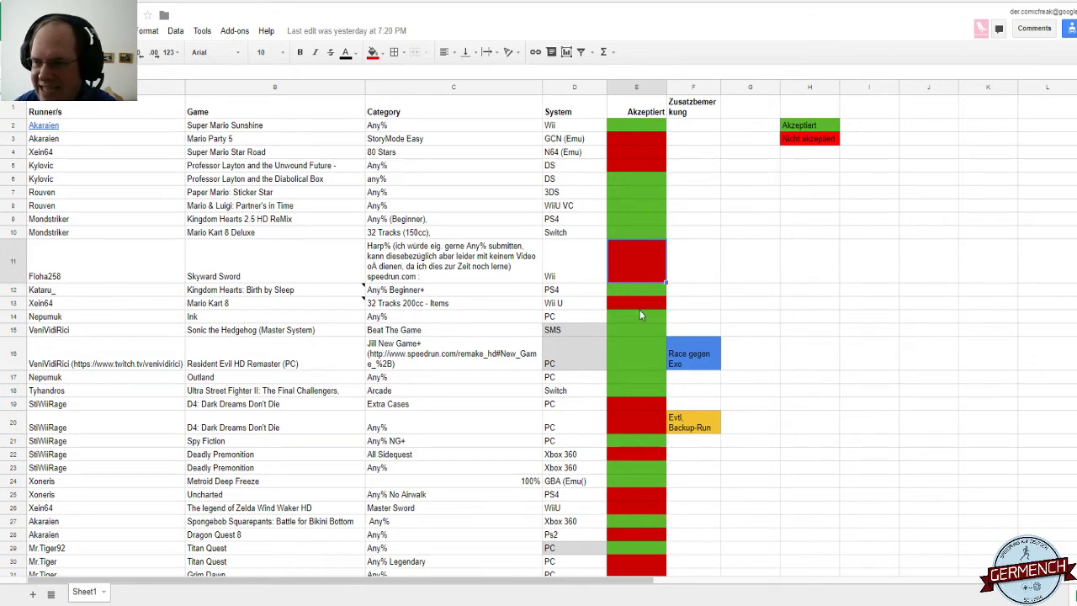
left_click(637, 304)
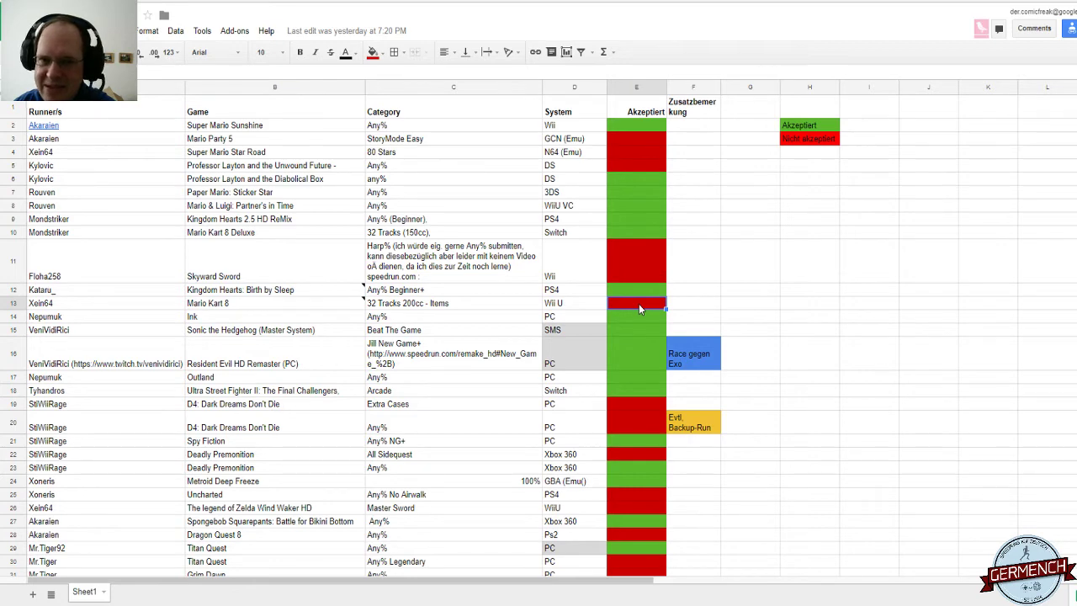
scroll(637, 309, "down", 3)
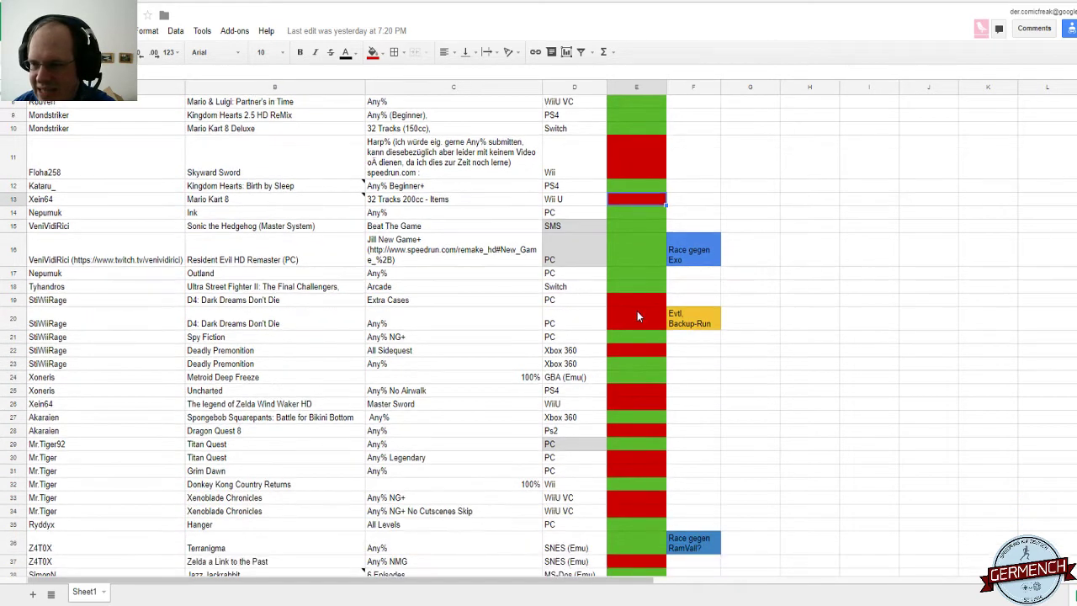
left_click(633, 299)
left_click(635, 315)
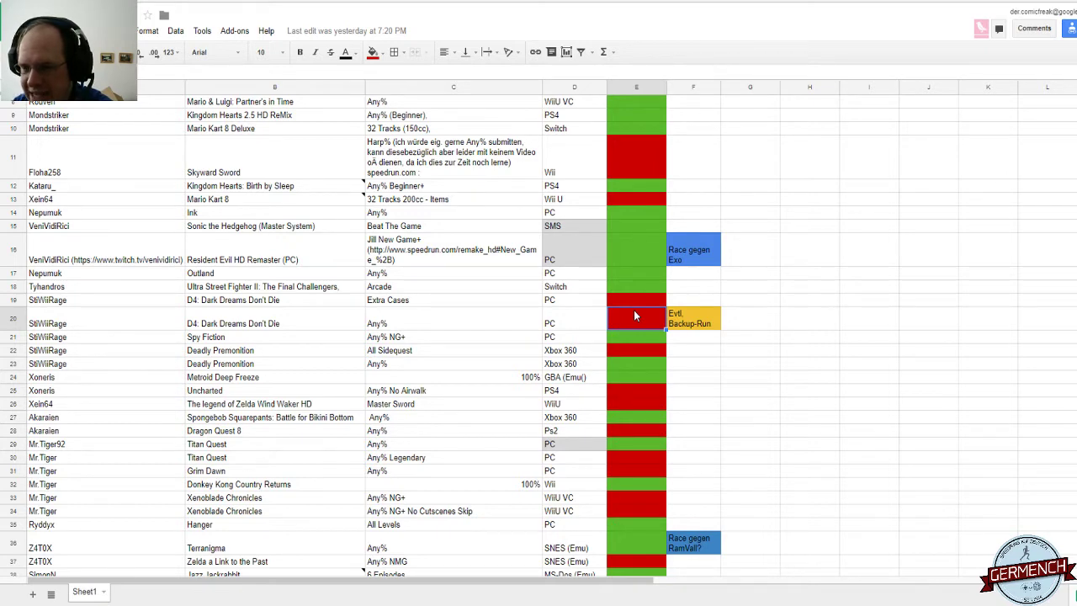
key("Tab")
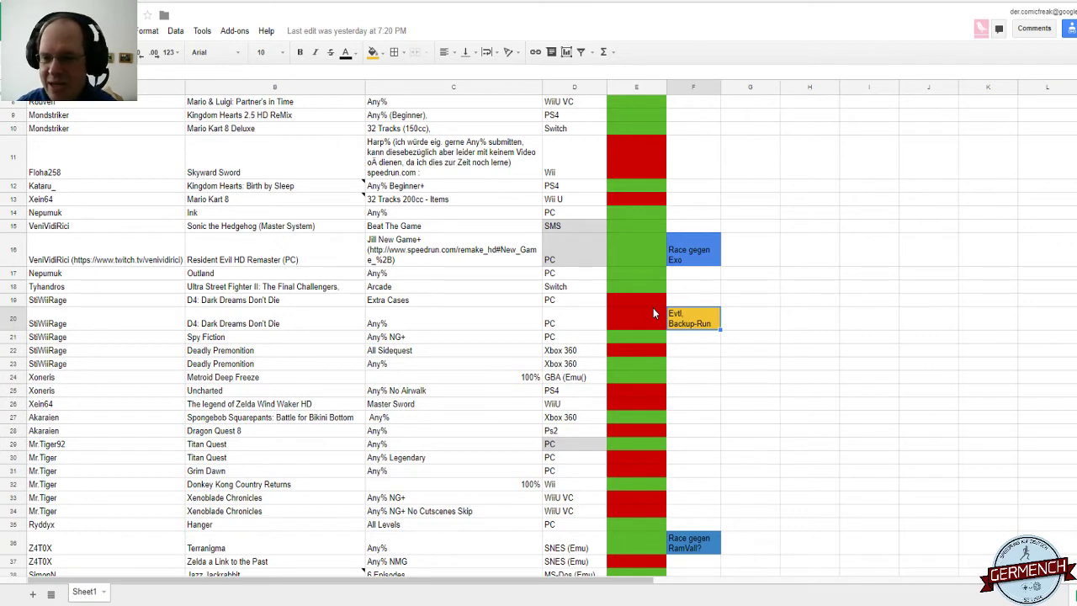
Step: Review the Metroid Deep Freeze and Uncharted entries and the two Titan Quest submissions in rows 29 and 30
left_click(225, 392)
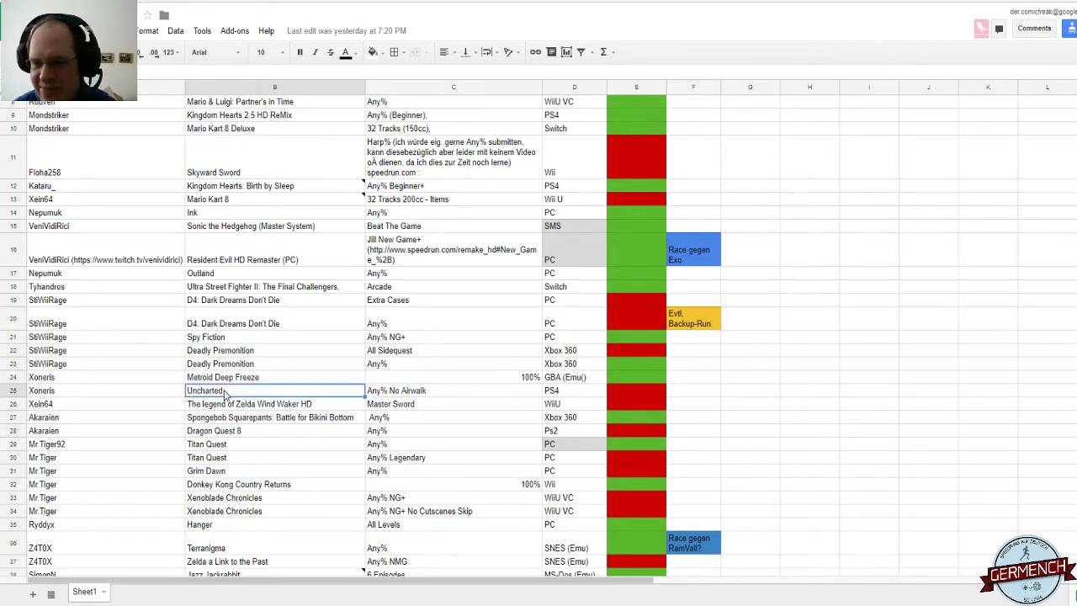
left_click(224, 379)
left_click(224, 392)
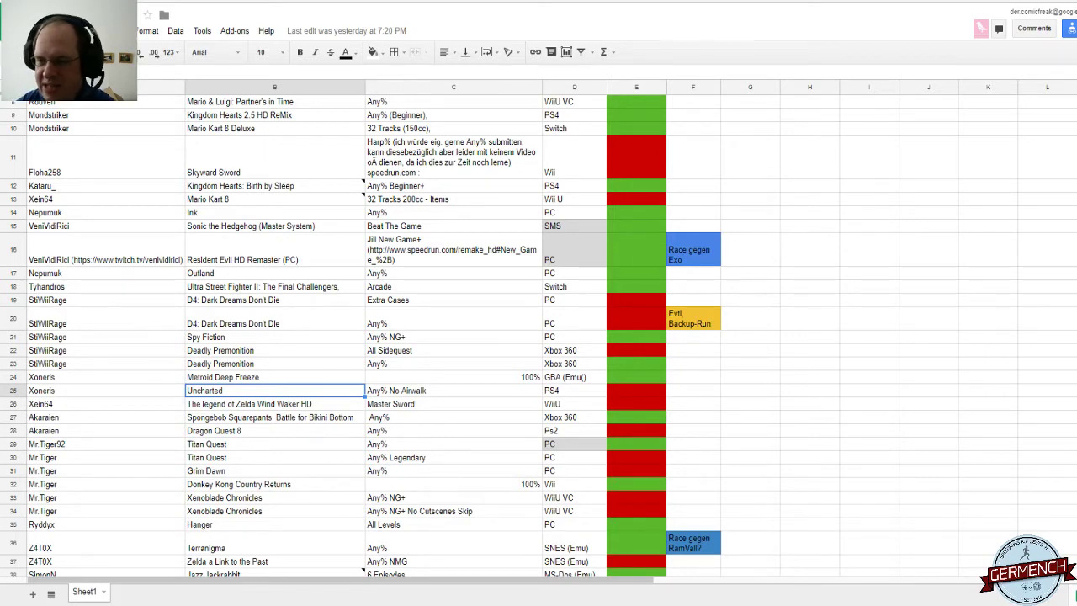
left_click(213, 448)
left_click(12, 448)
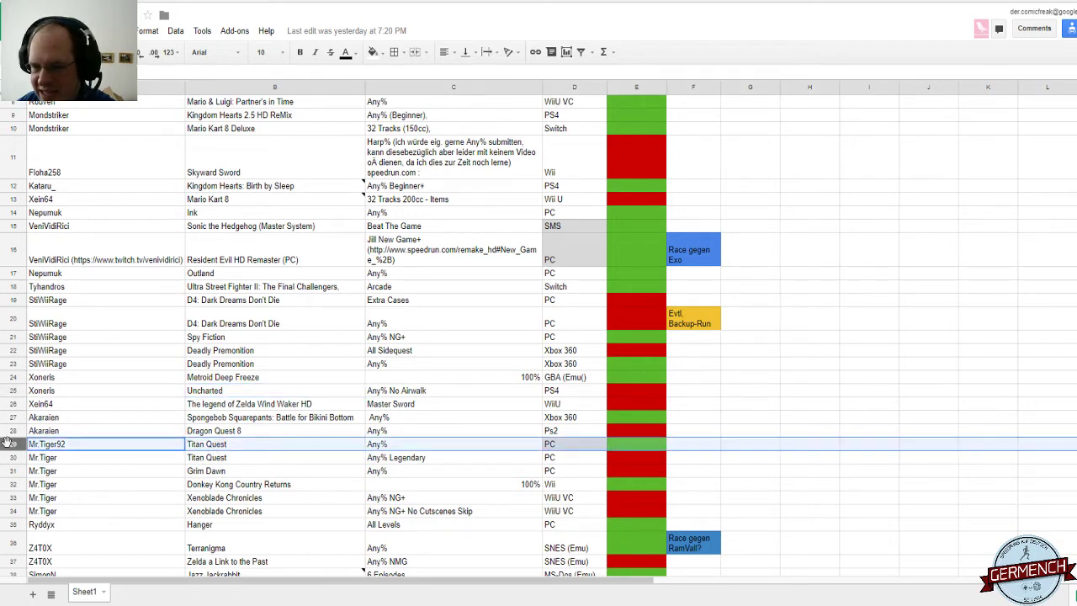
left_click(212, 461)
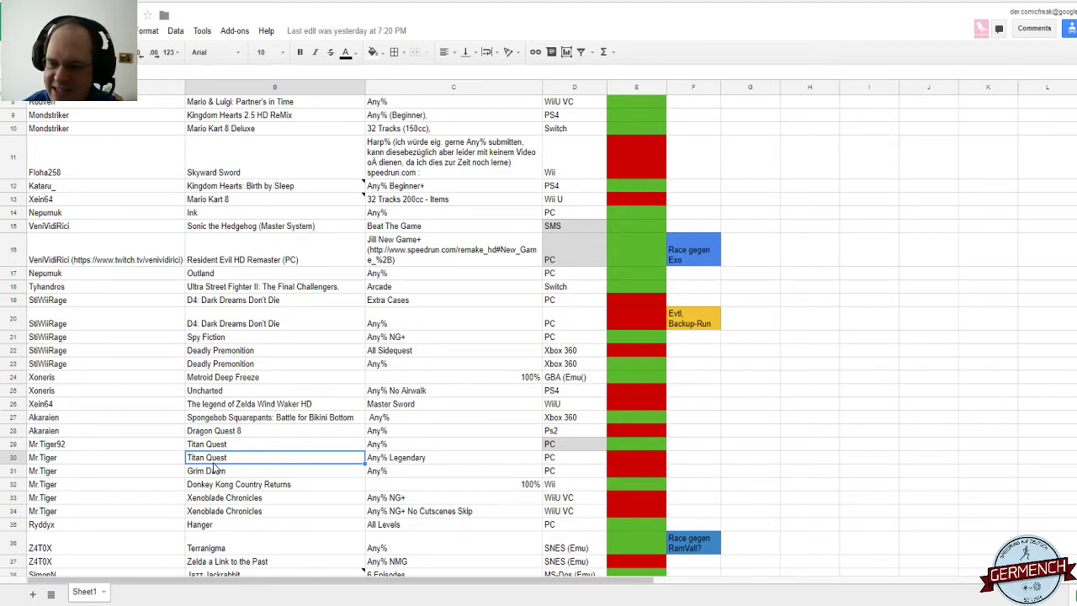
Step: Highlight in turn the Donkey Kong Country Returns row and the two Xenoblade Chronicles rows, 32 to 34
left_click(12, 484)
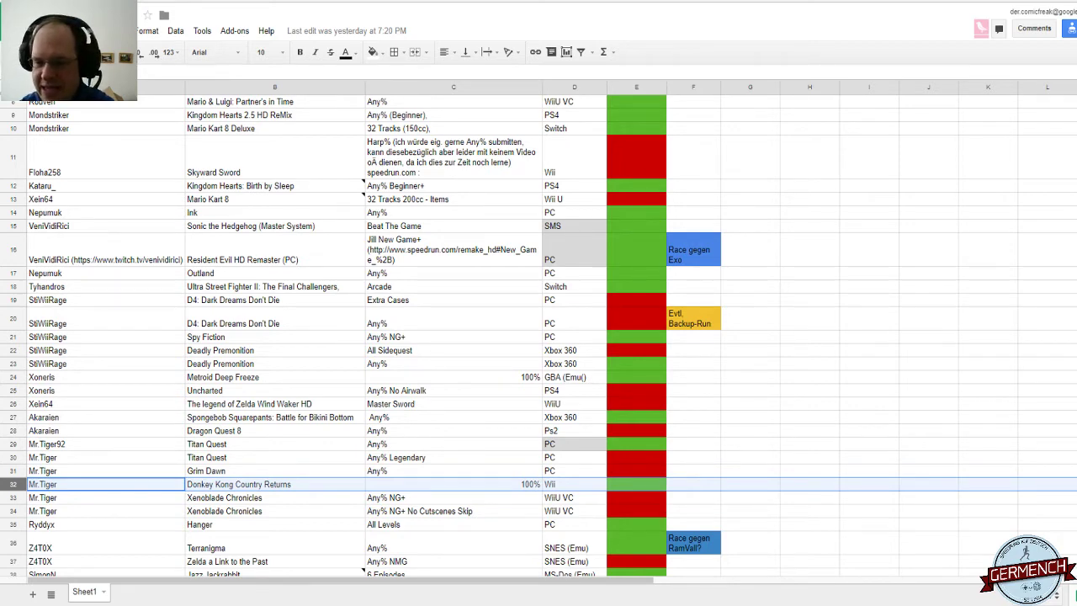
left_click(11, 497)
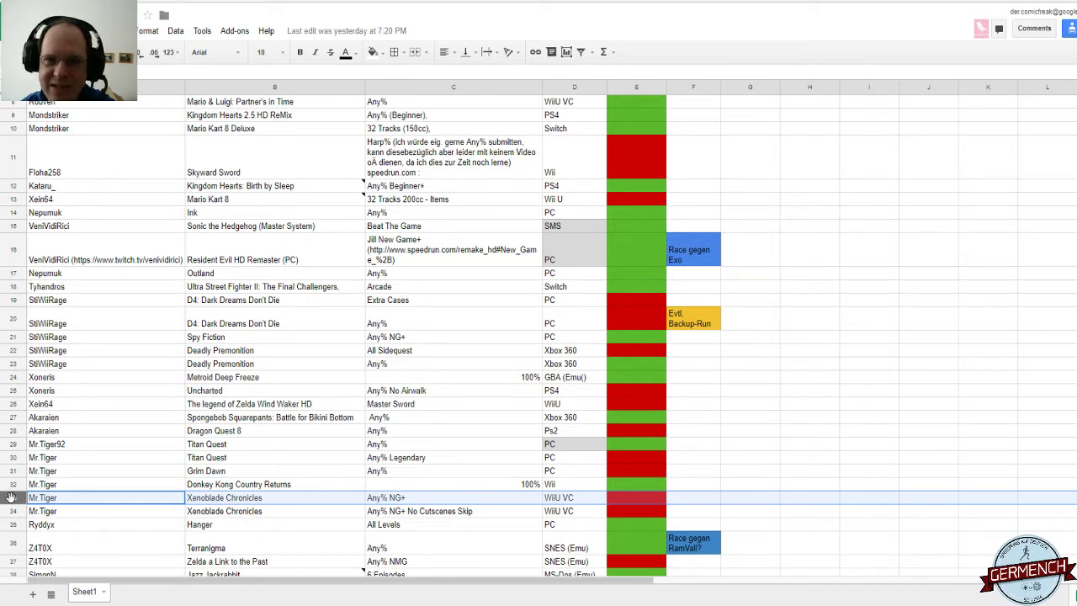
left_click(8, 511)
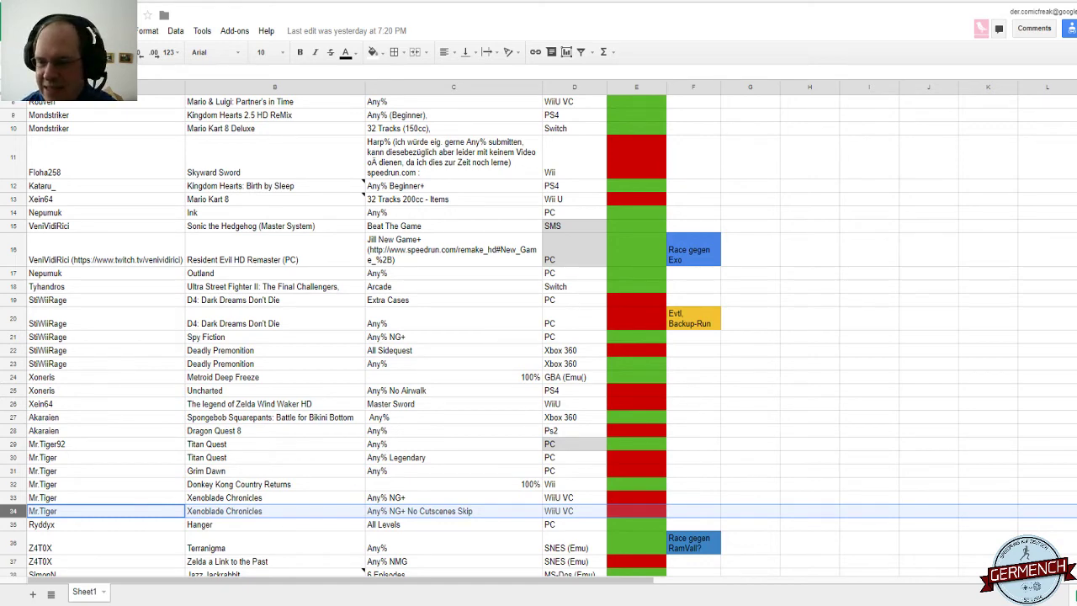
Step: Highlight the Terranigma submission in row 36 and check its race remark in the Zusatzbemerkung column
scroll(144, 365, "down", 5)
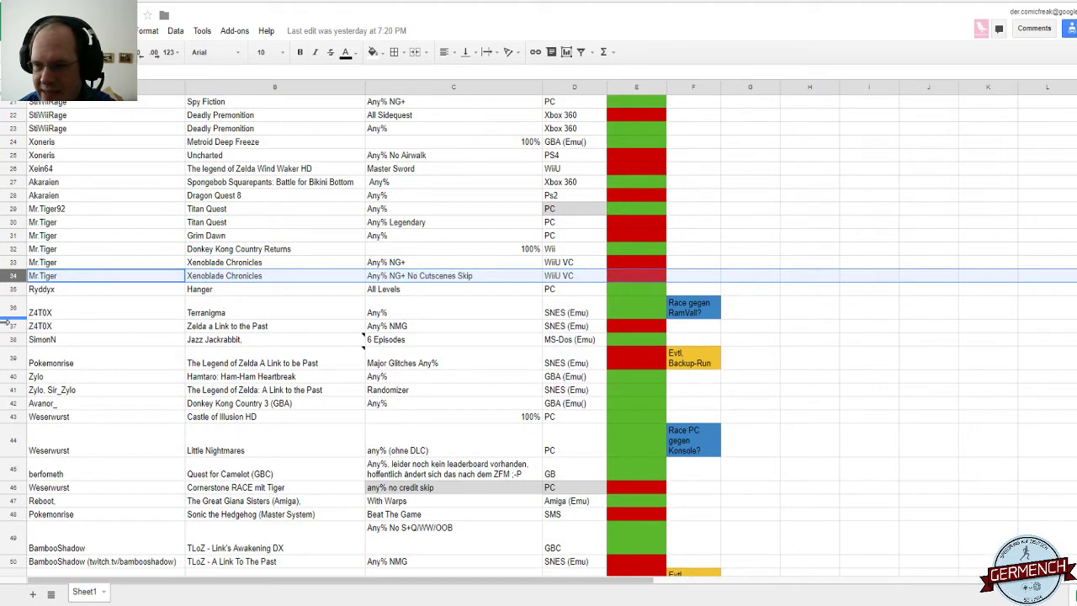
left_click(7, 311)
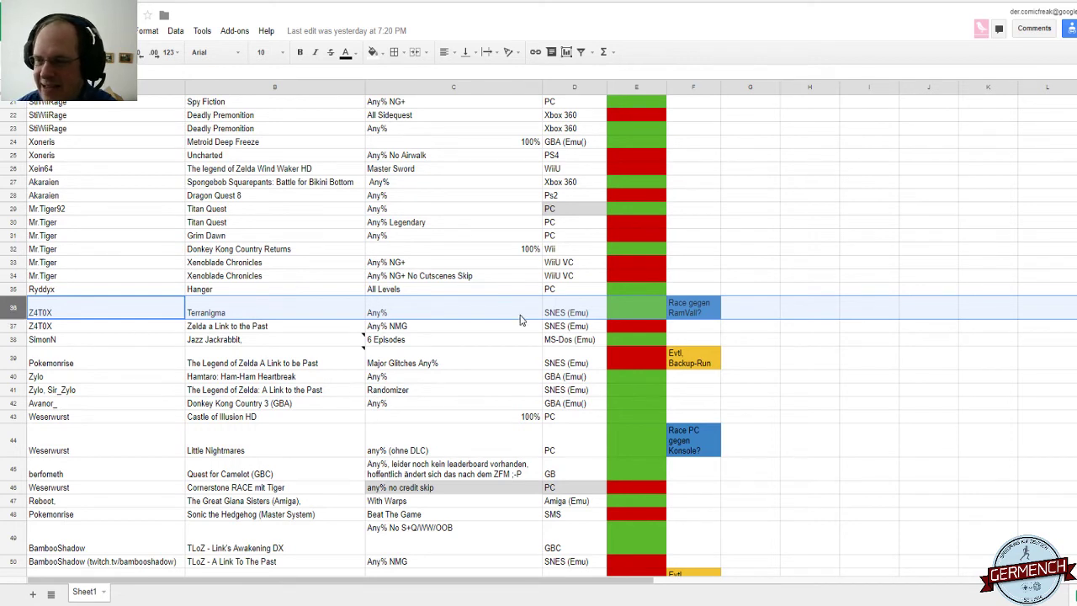
left_click(699, 309)
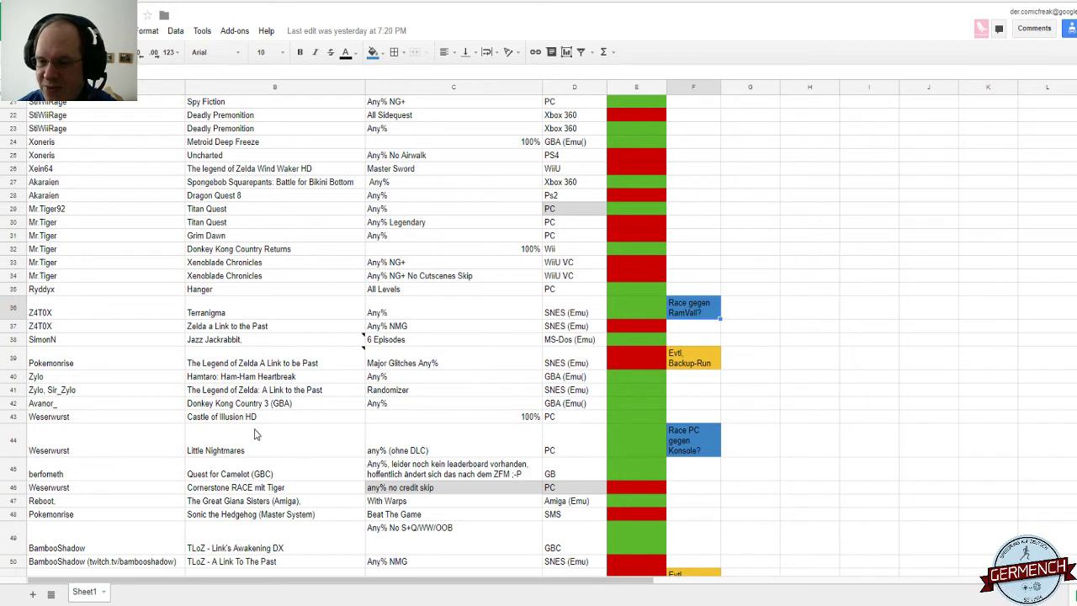
Step: Check the Little Nightmares race remark in row 44, and review the Cornerstone and Sonic the Hedgehog rows, 46 and 48
left_click(13, 438)
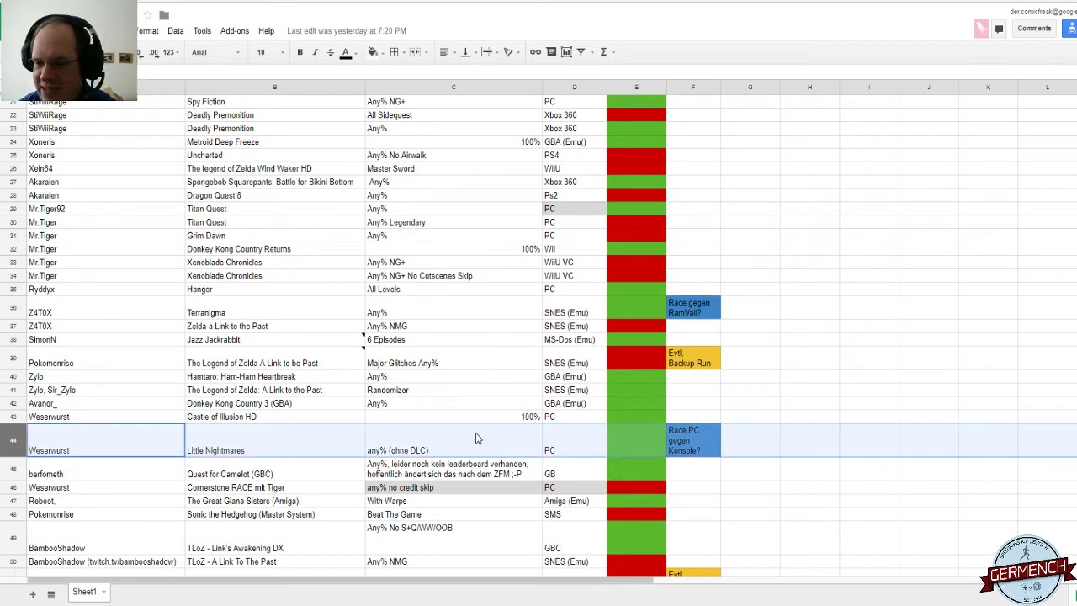
left_click(700, 438)
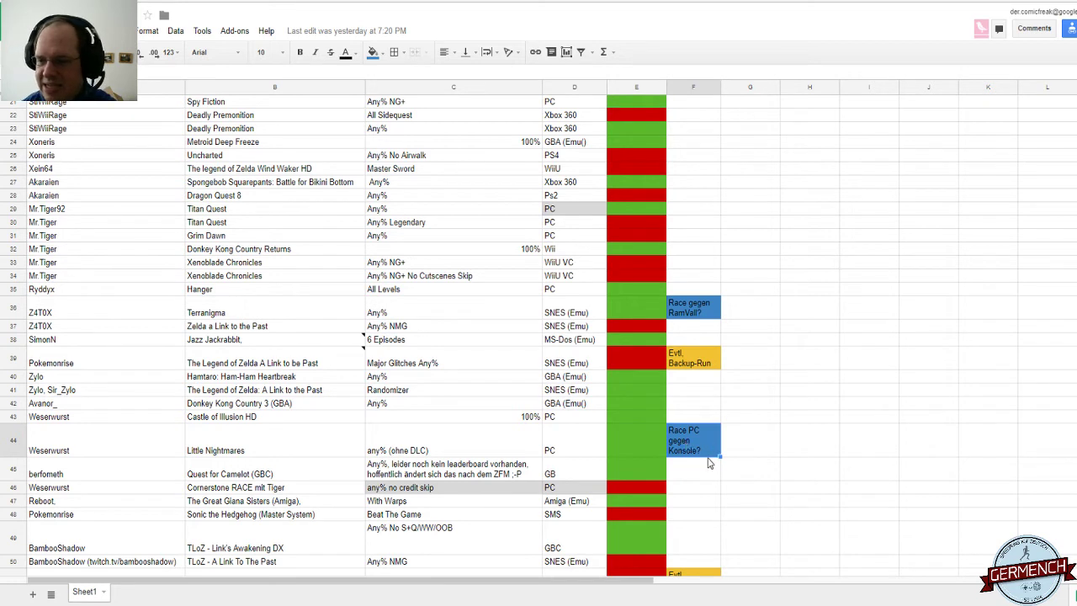
left_click(9, 487)
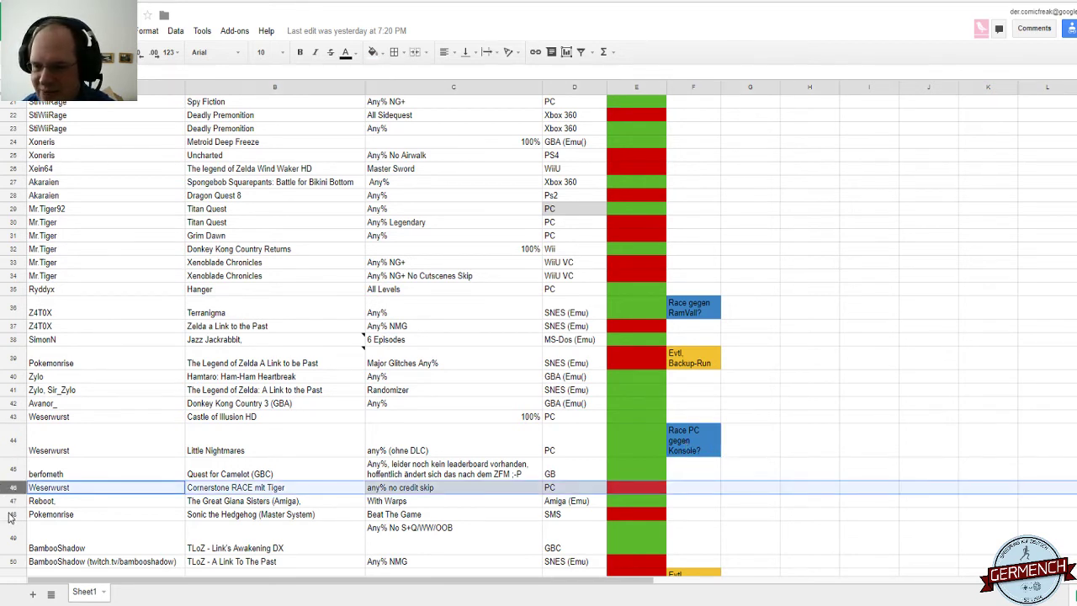
left_click(8, 514)
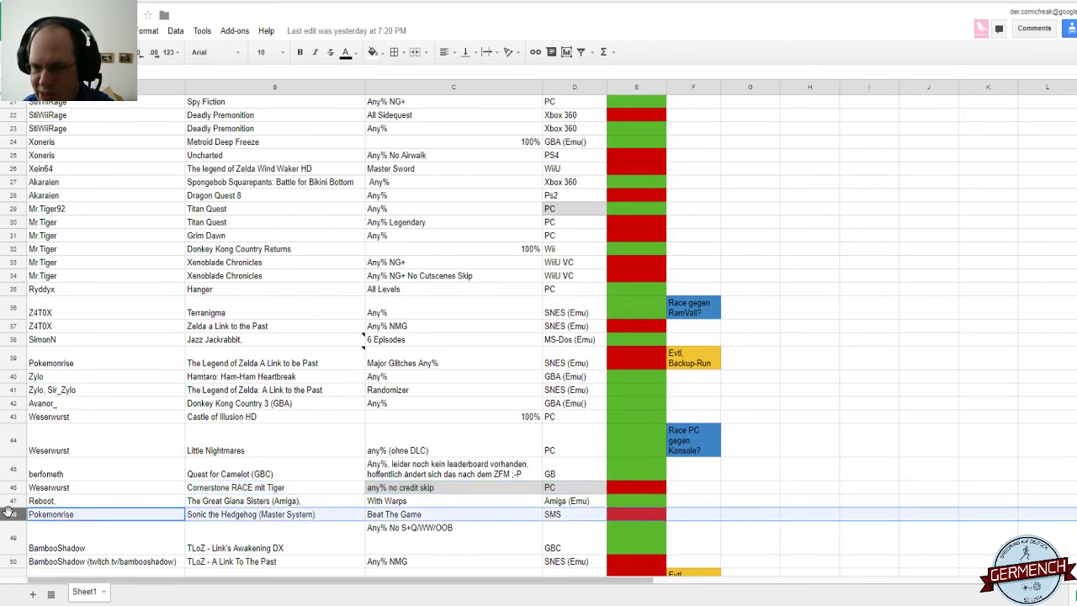
Step: Compare the Zelda A Link to the Past submissions in rows 50, 41 and 51 by highlighting each row
scroll(11, 515, "down", 5)
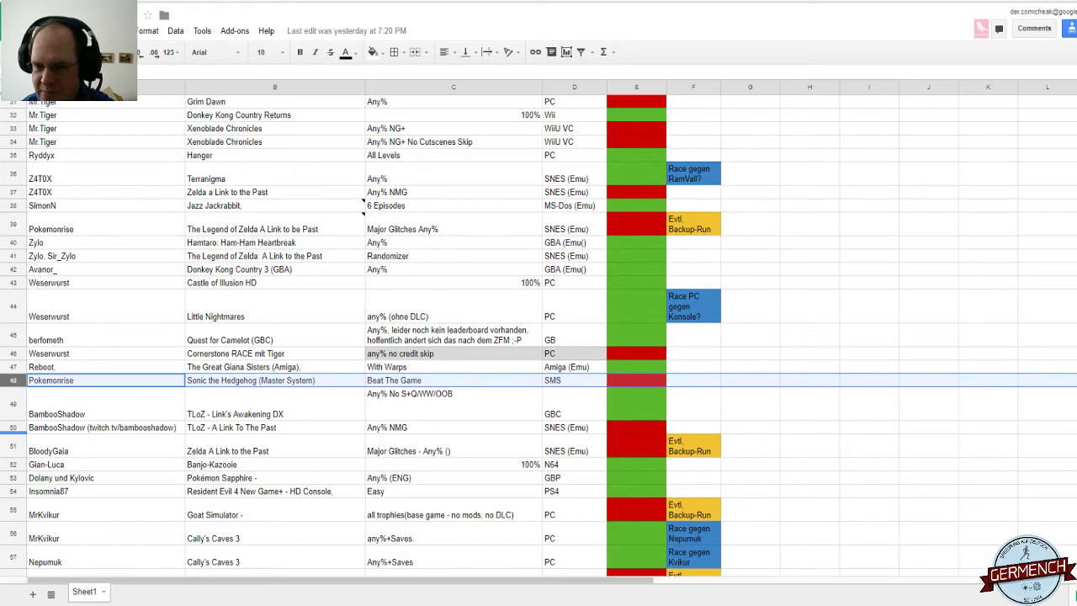
left_click(9, 428)
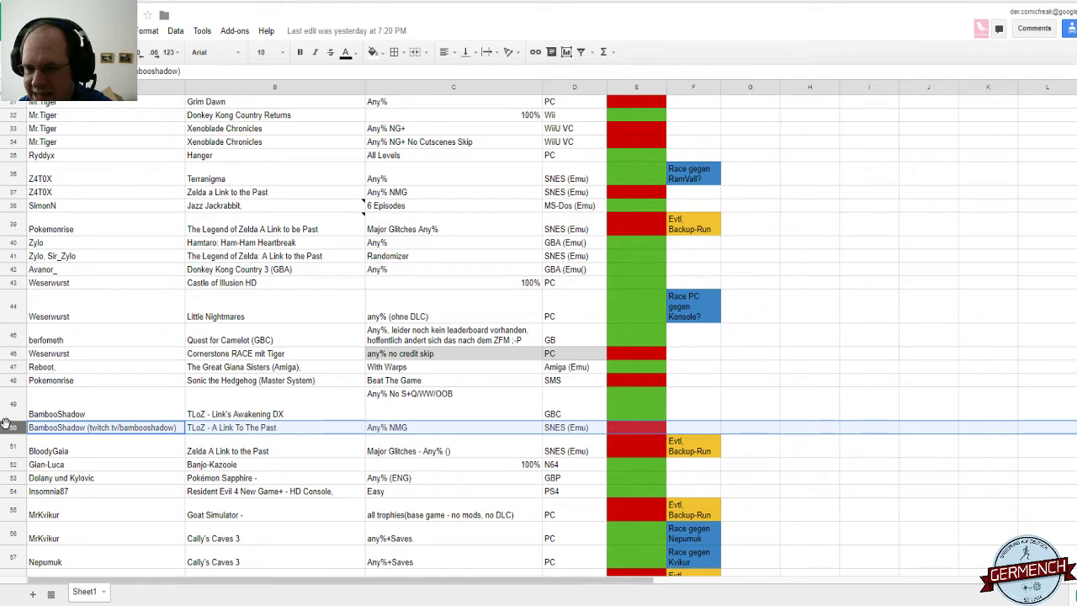
left_click(10, 255)
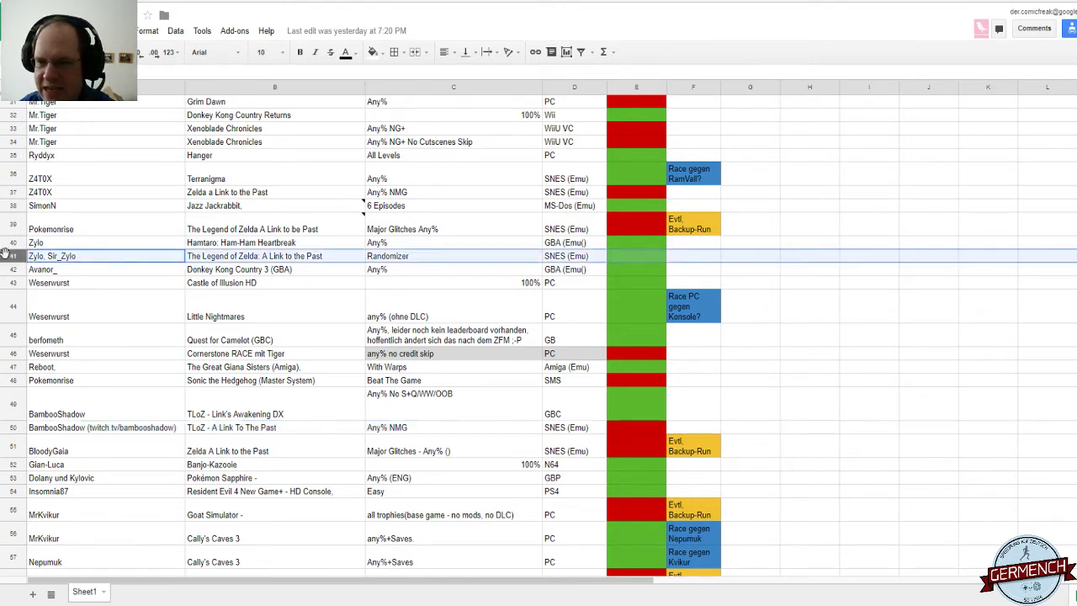
left_click(4, 450)
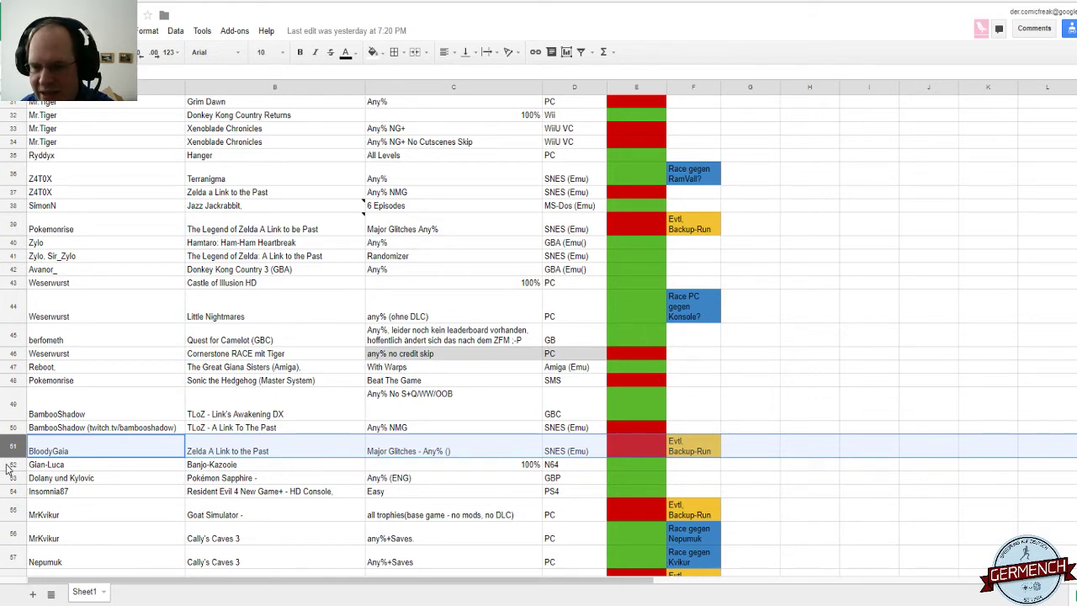
Step: Review the possible backup runs Goat Simulator in row 55 and Donkey Kong '94 in row 58
scroll(7, 468, "down", 1)
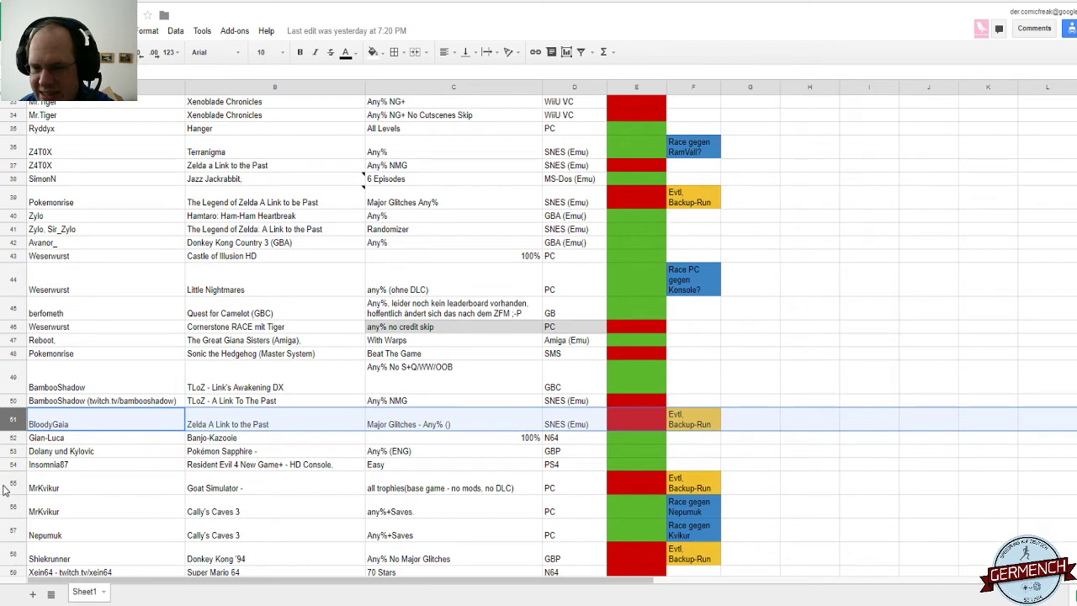
left_click(12, 484)
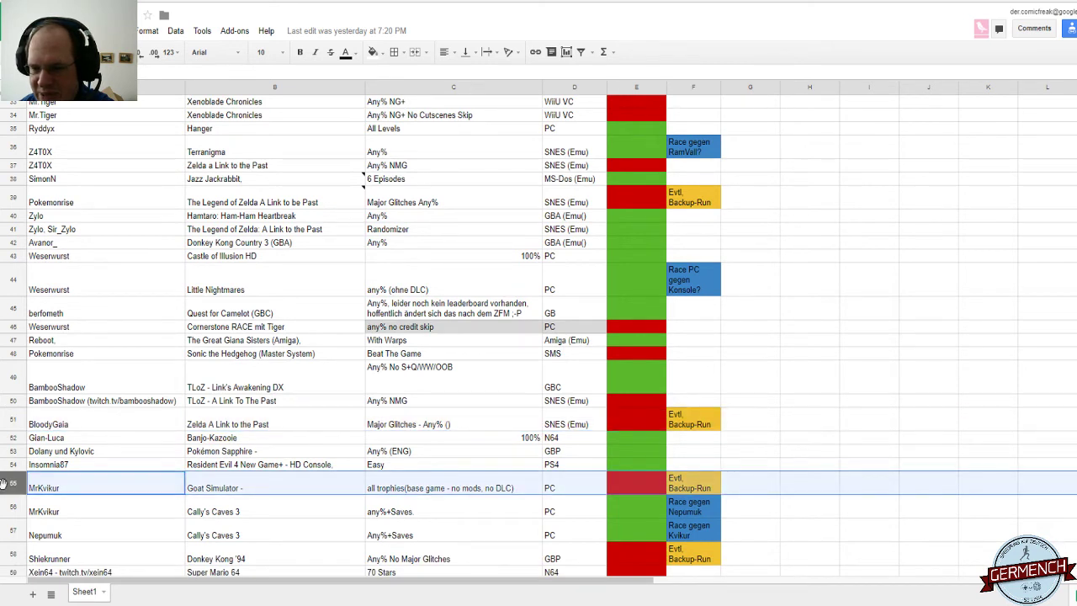
scroll(3, 483, "down", 1)
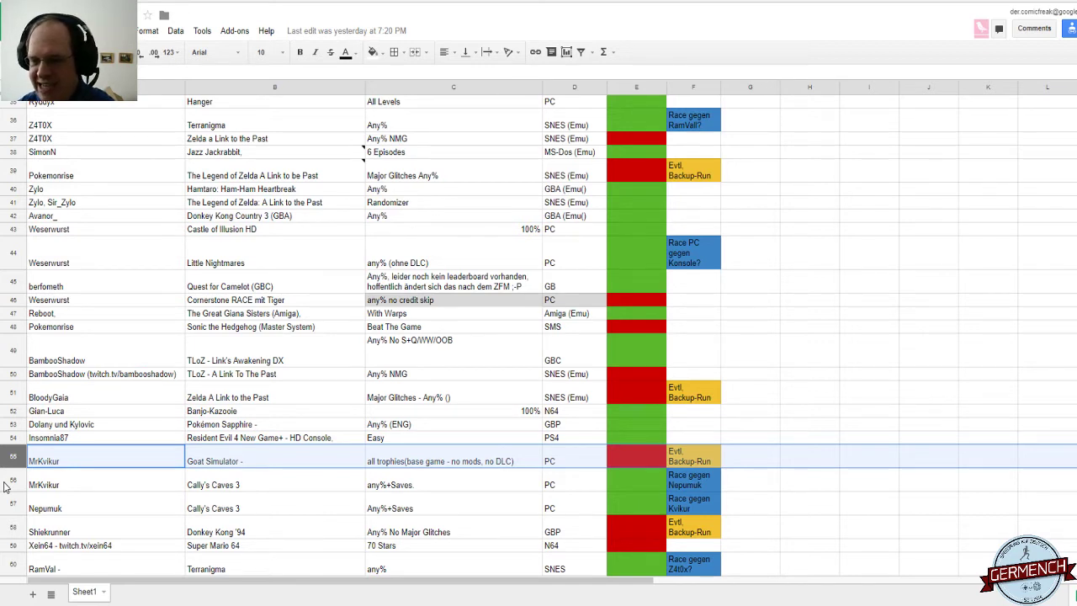
left_click(12, 525)
scroll(12, 524, "down", 3)
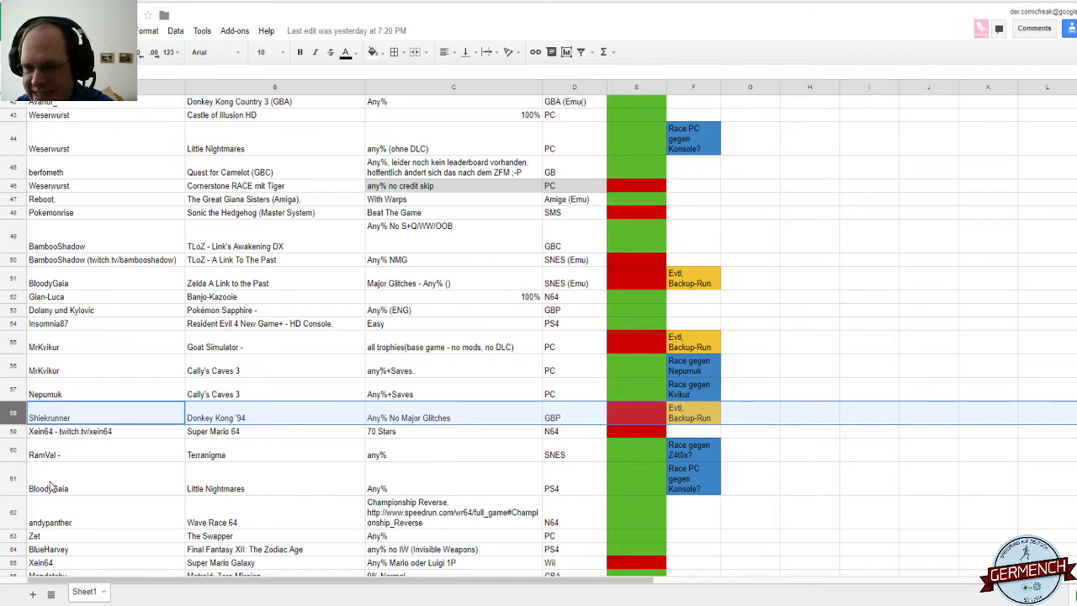
Step: Review the Super Mario Galaxy, Metroid: Zero Mission 100% and Battle Realms submissions by highlighting rows 65, 67 and 73
scroll(50, 486, "down", 3)
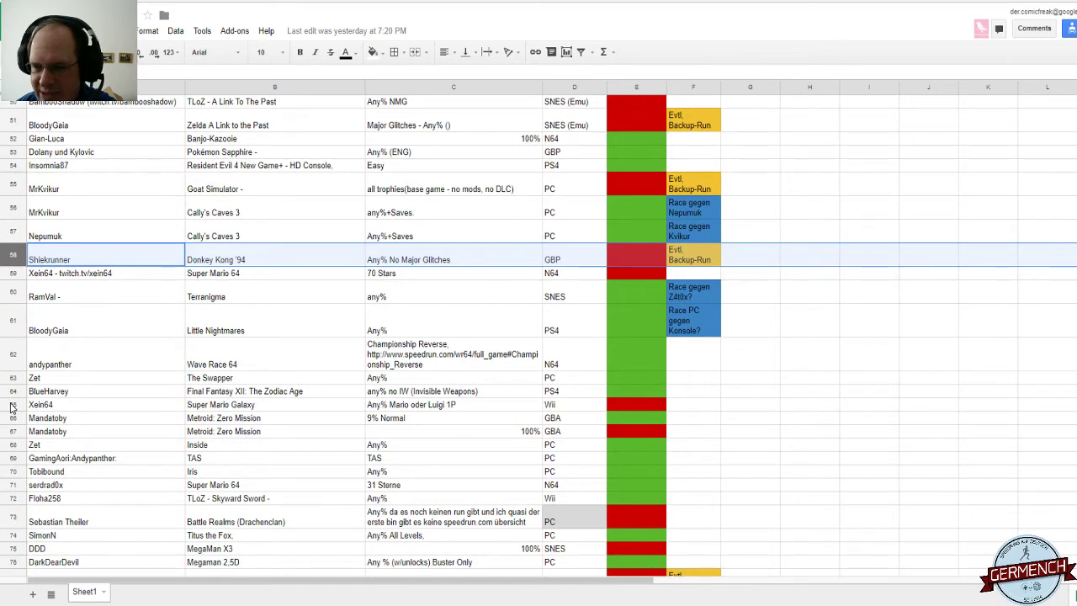
left_click(12, 404)
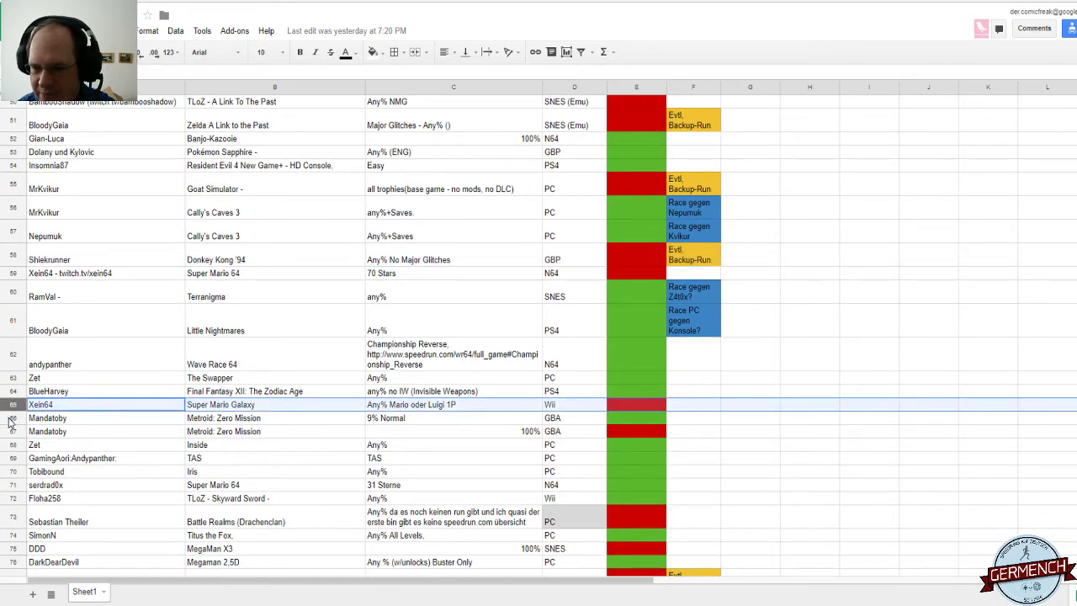
left_click(10, 431)
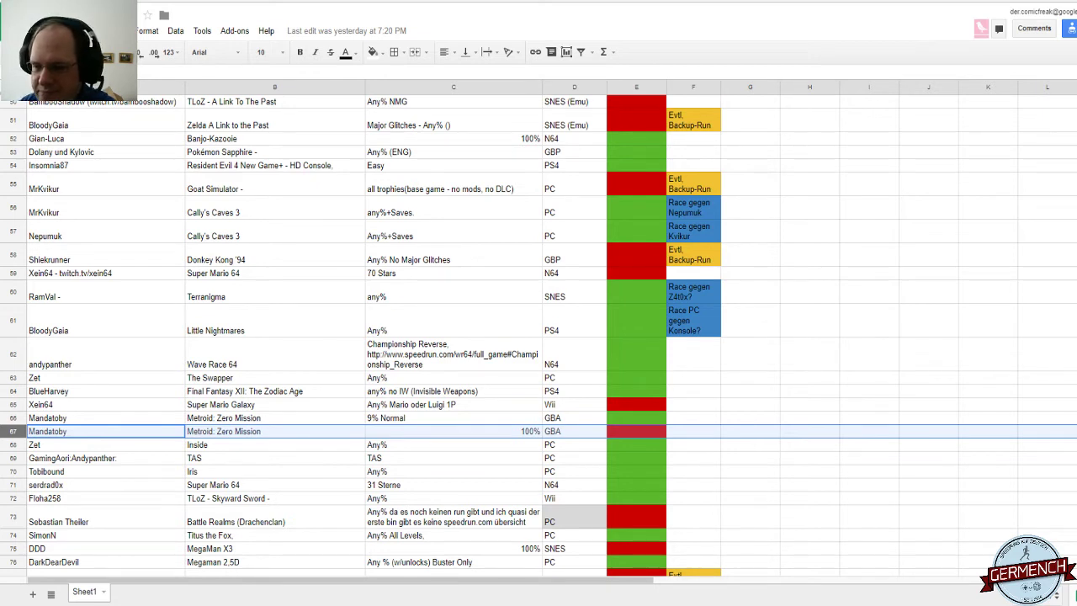
left_click(6, 514)
Step: Review the Wave Race: Blue Storm Hard Circuit submission in row 79 and the PDTA3D submission in row 81
scroll(8, 511, "down", 4)
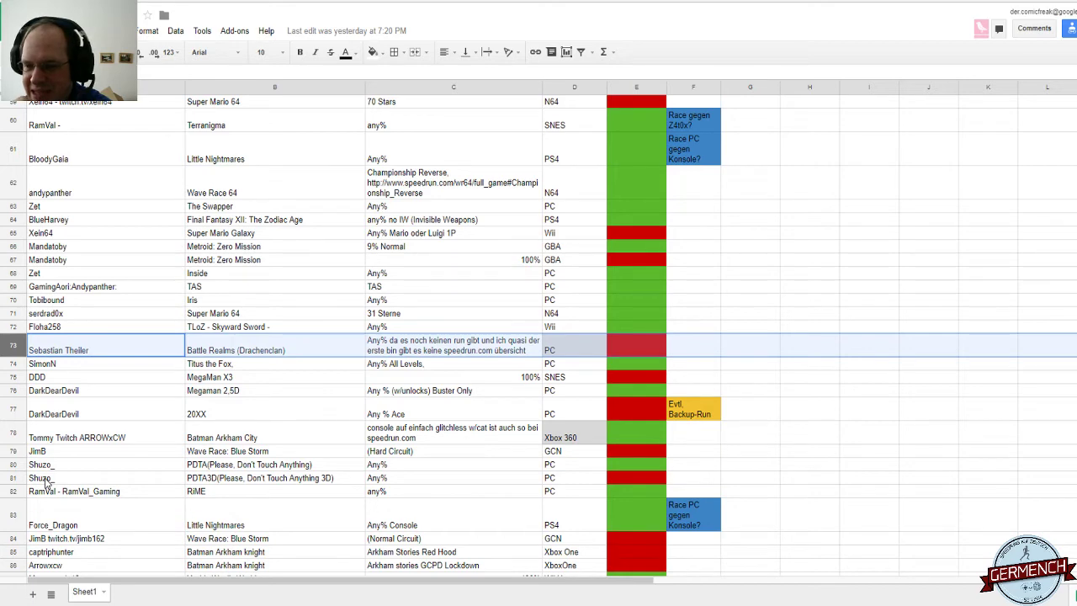
left_click(8, 451)
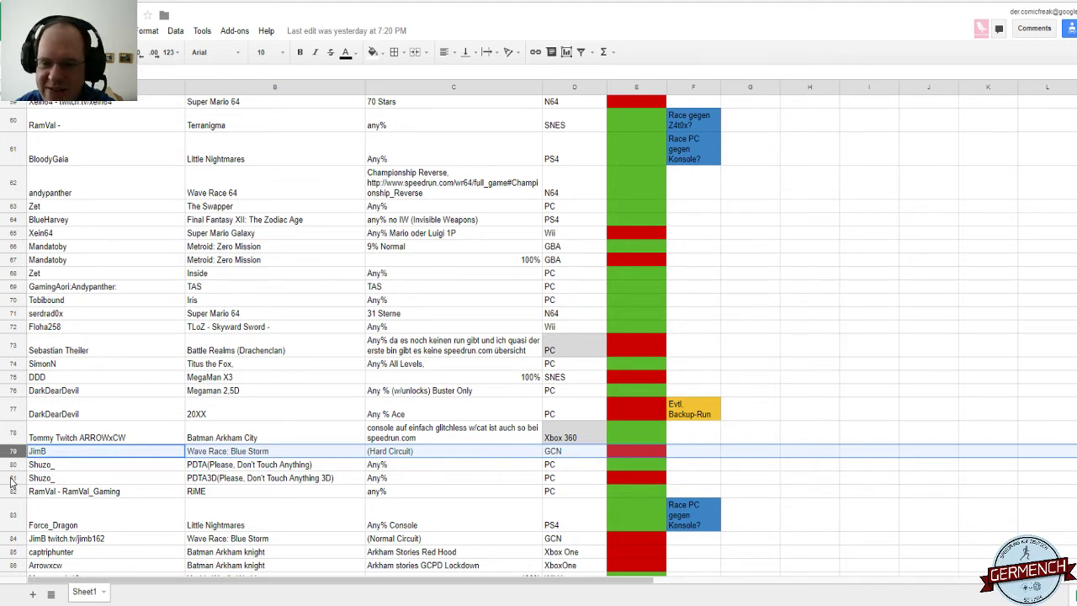
left_click(8, 477)
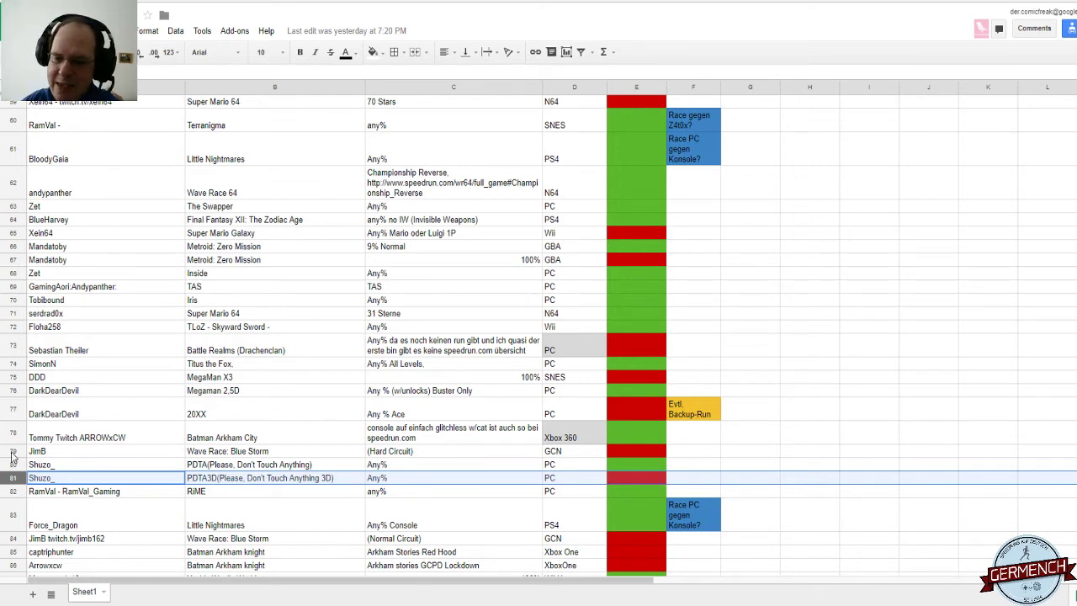
Step: Highlight rows 84, 85, 96 and 95 to review Wave Race: Blue Storm Normal Circuit, Batman Arkham Knight, Kirby's Dreamland and Pen Pen Tri-Icelon
scroll(13, 455, "down", 3)
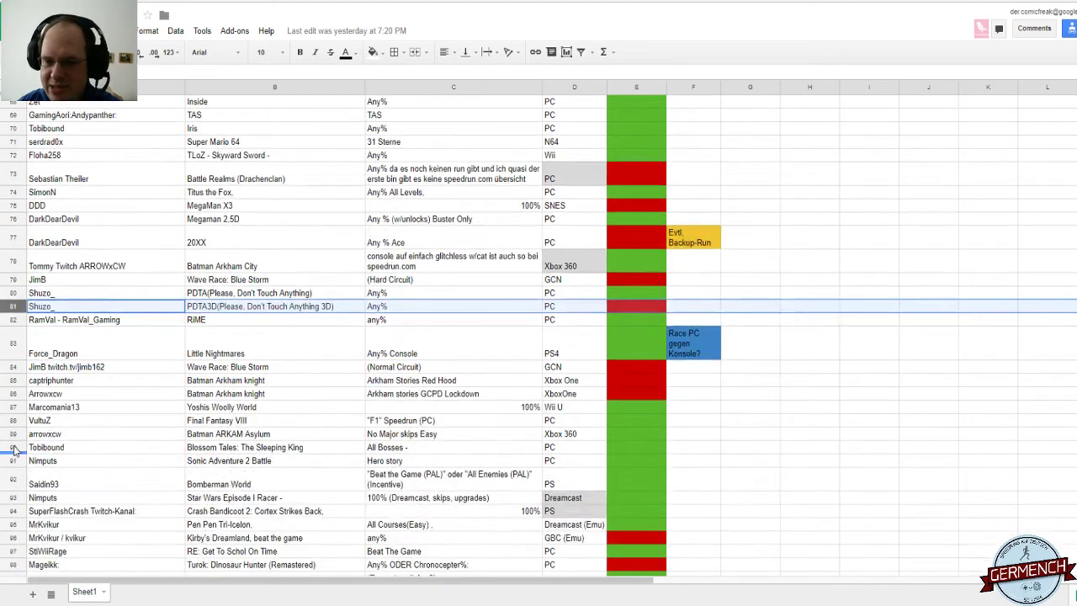
left_click(12, 365)
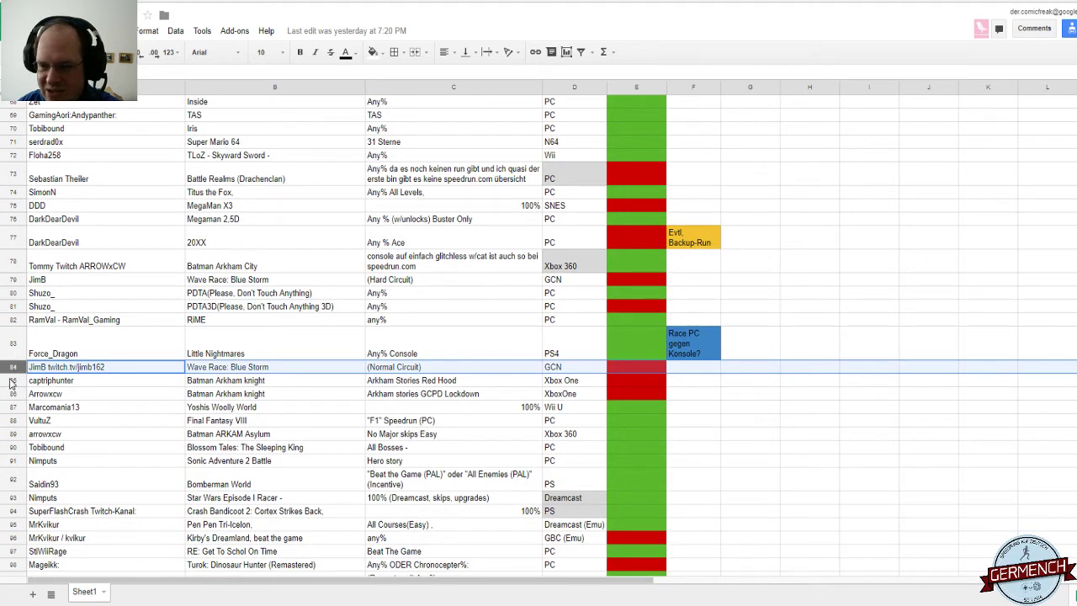
left_click(12, 381)
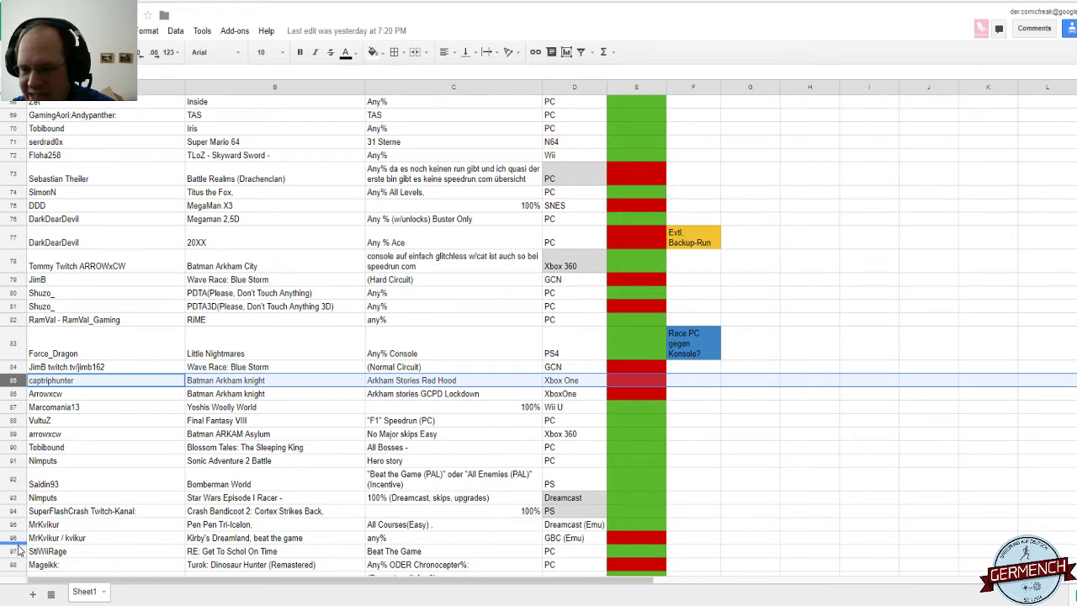
left_click(11, 537)
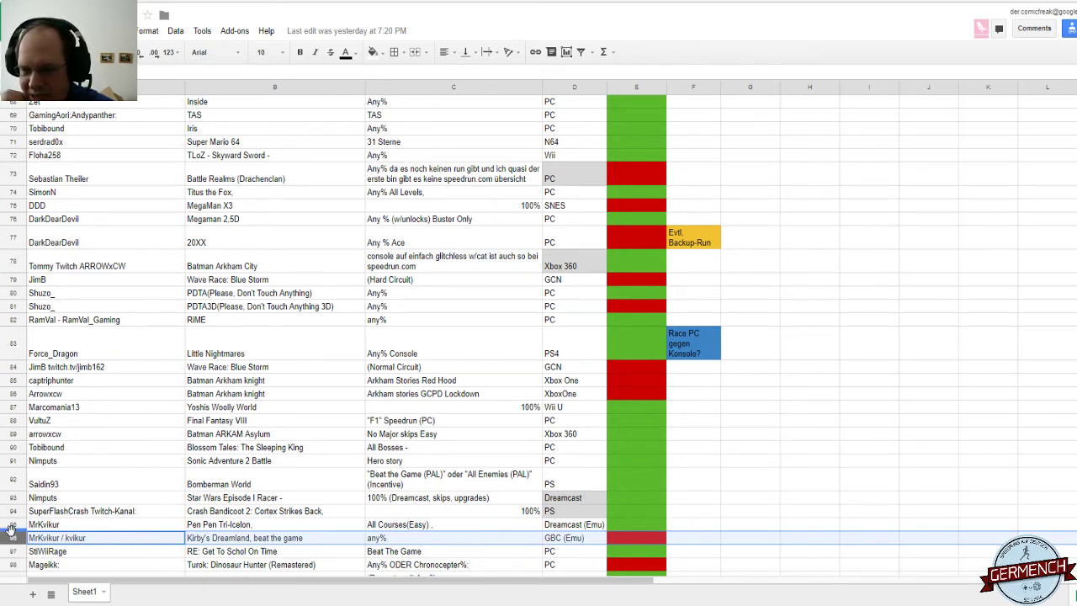
left_click(10, 524)
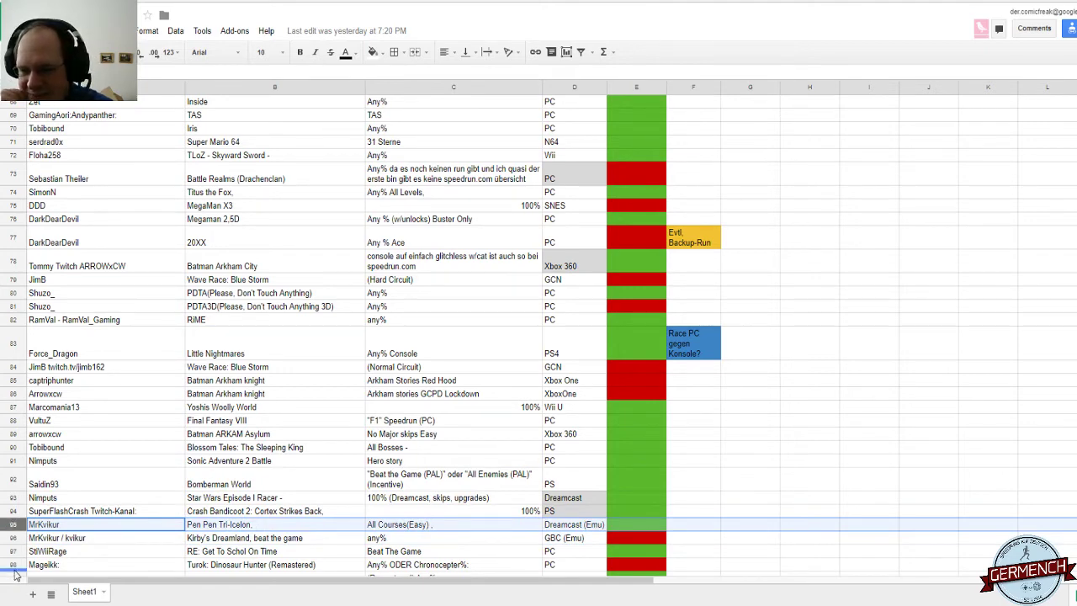
Step: Review the Bedlam, Caster, Turok 2: Seeds of Evil and Turok: Dinosaur Hunter submissions by highlighting rows 101 up to 98
scroll(17, 566, "down", 3)
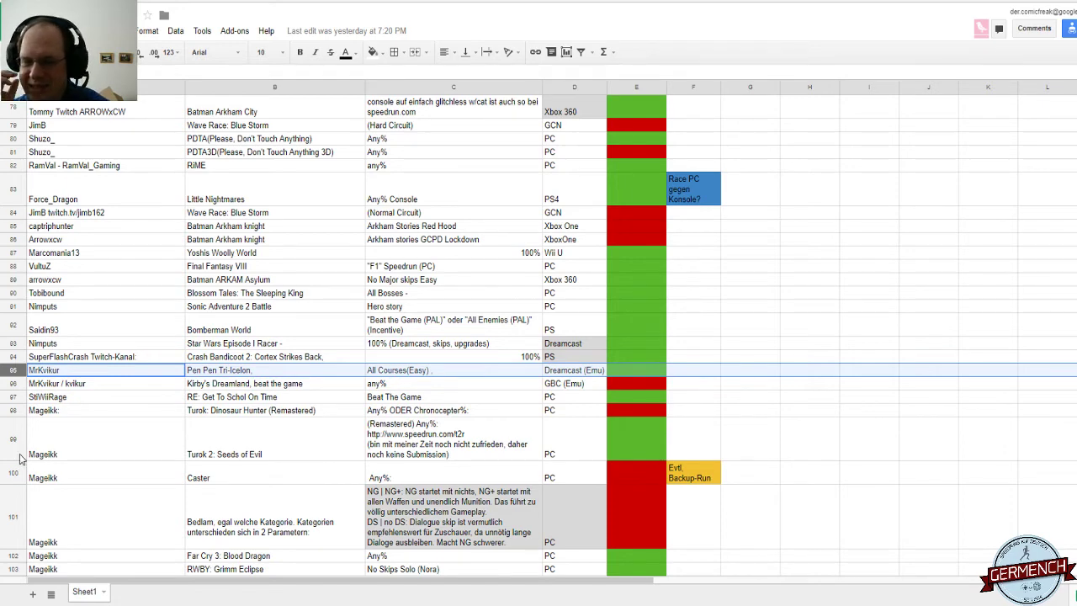
scroll(21, 458, "down", 2)
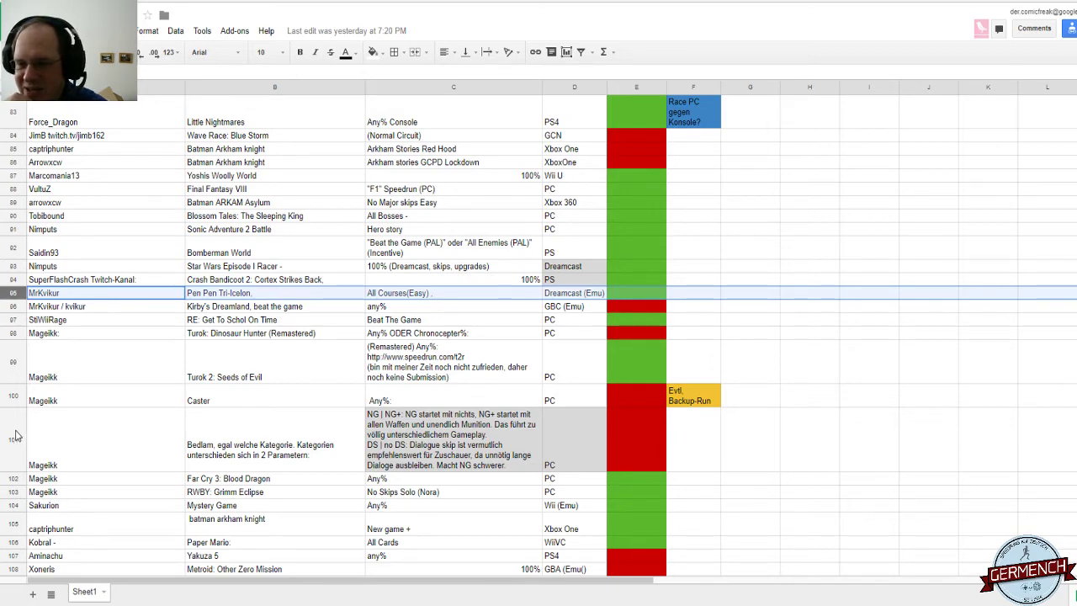
left_click(14, 429)
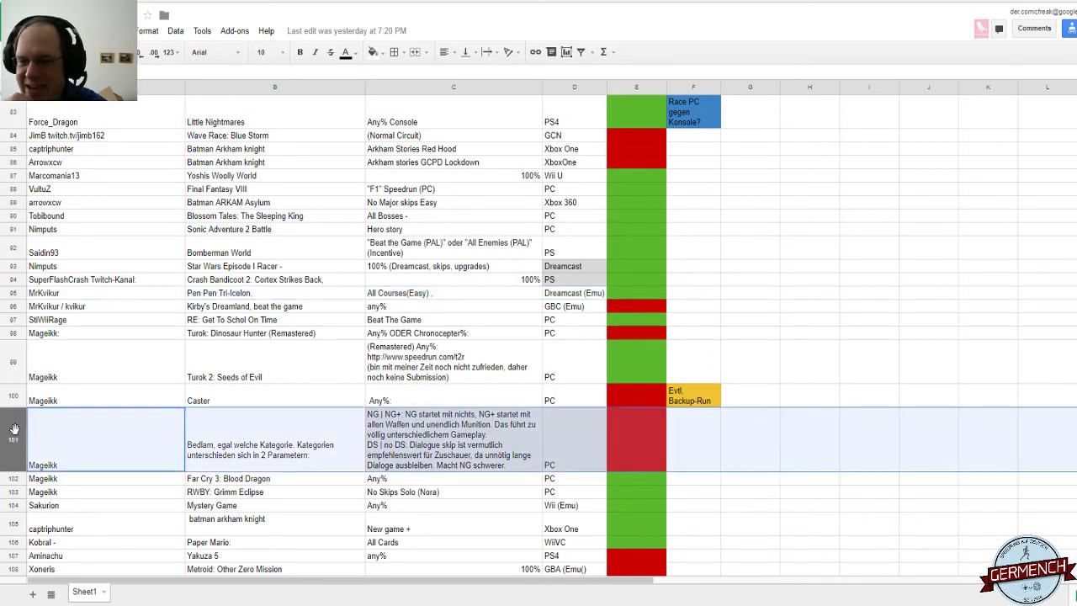
left_click(8, 395)
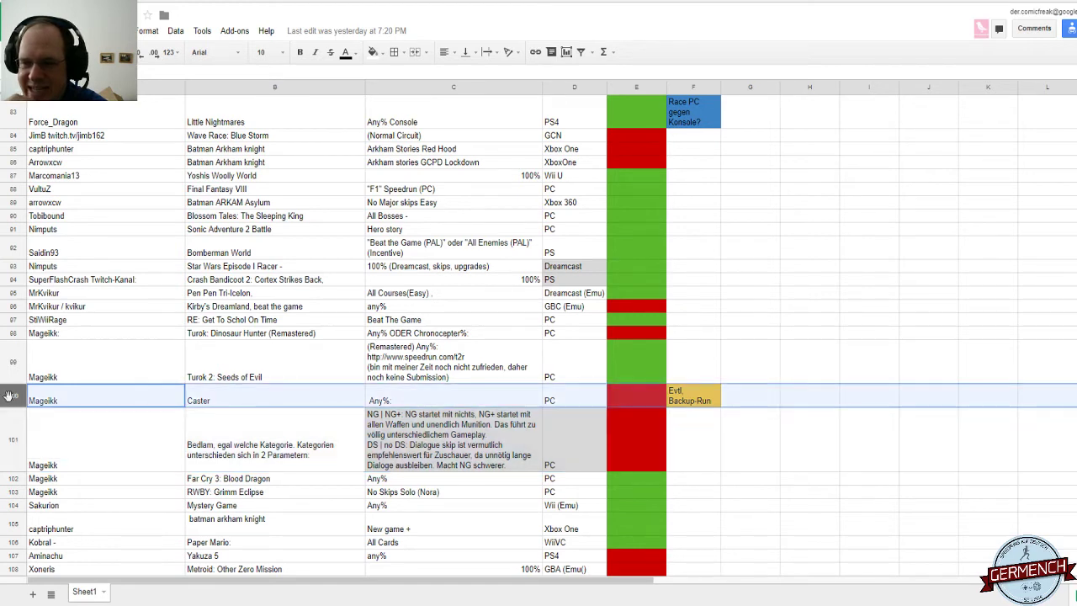
left_click_drag(8, 395, 11, 350)
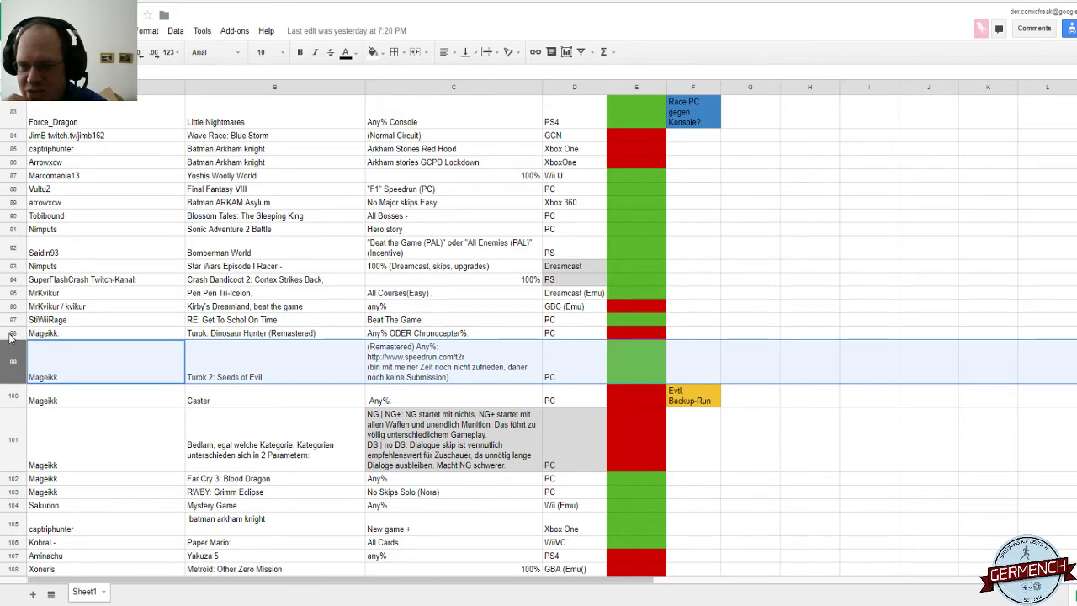
left_click(10, 333)
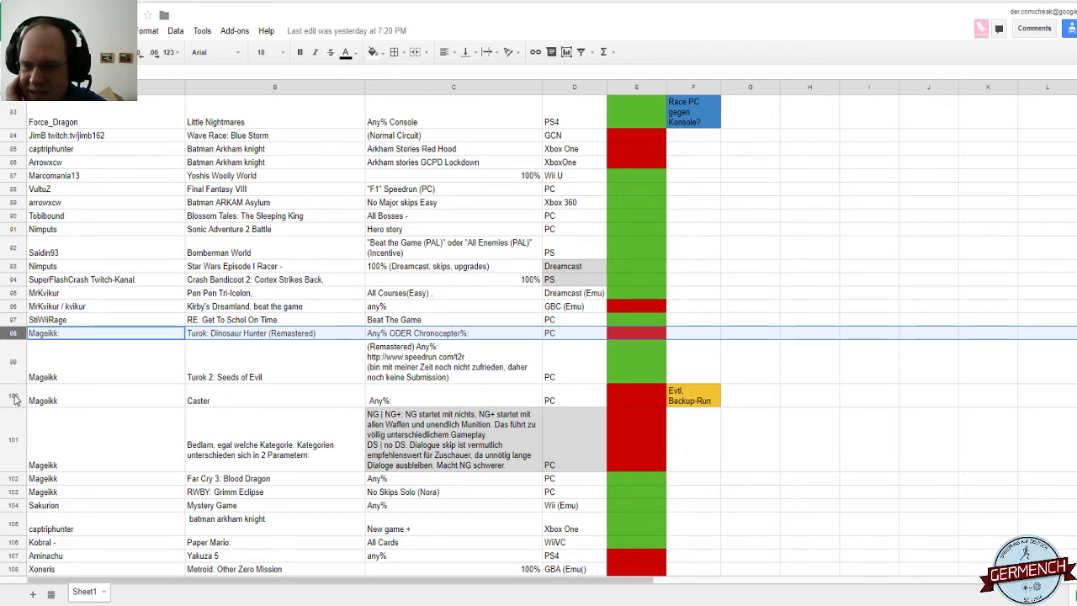
Step: Compare the same runner's RWBY: Grimm Eclipse and Far Cry 3: Blood Dragon submissions in rows 103 and 102
left_click(14, 492)
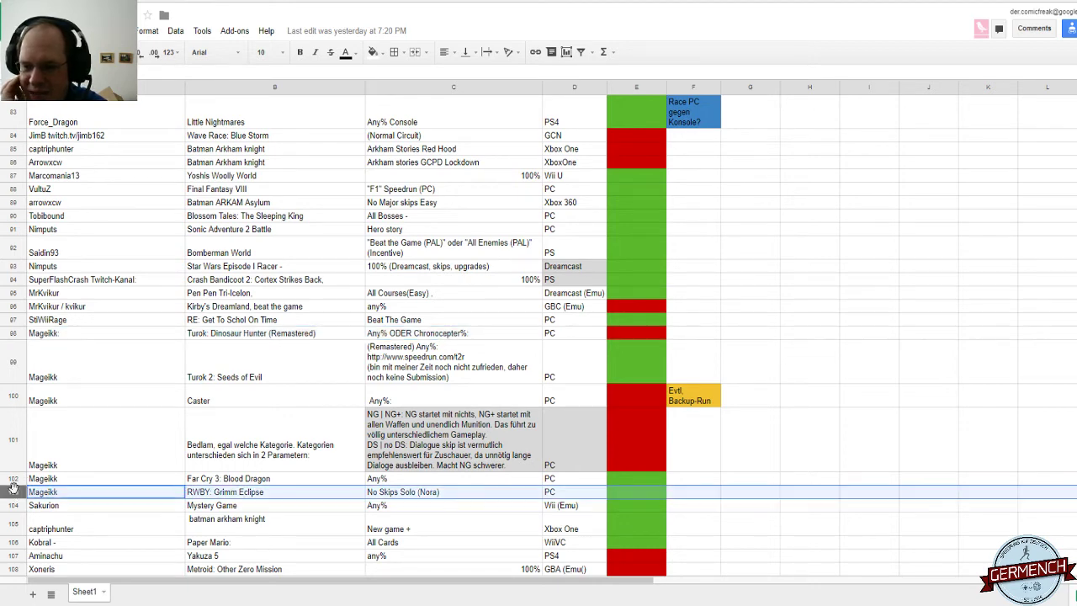
left_click(14, 479)
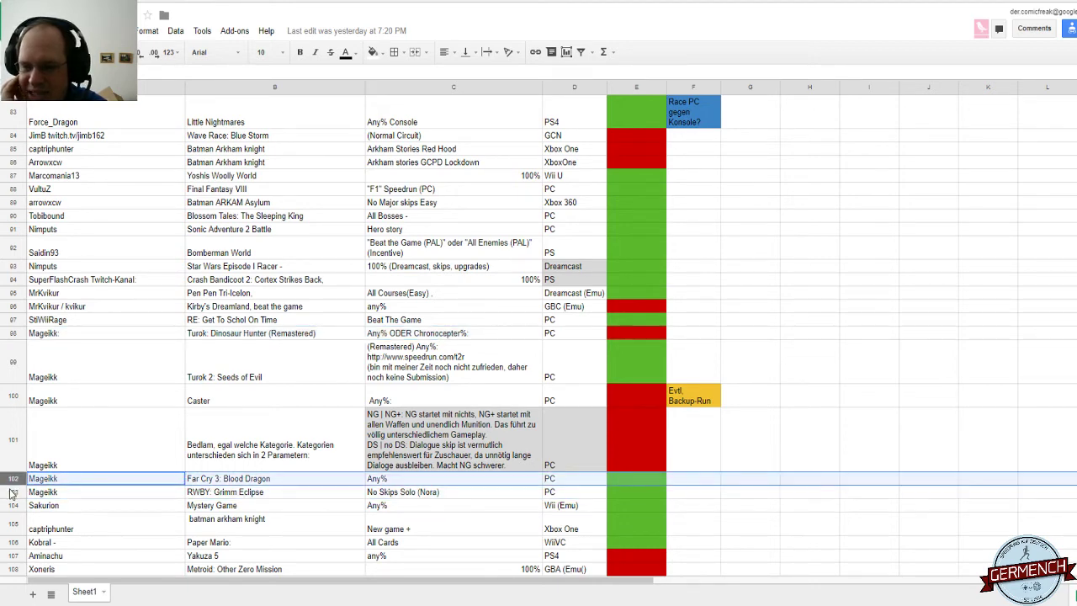
left_click(14, 492)
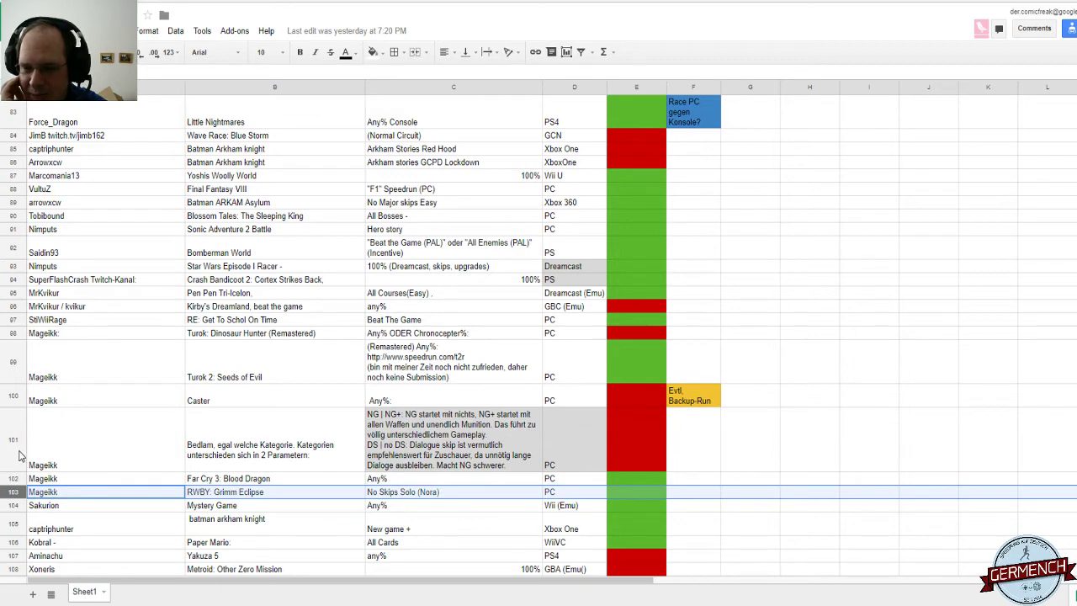
Step: Review the Yakuza 5 submission in row 107 and the Metroid: Other Zero Mission submission in row 108
scroll(21, 456, "down", 3)
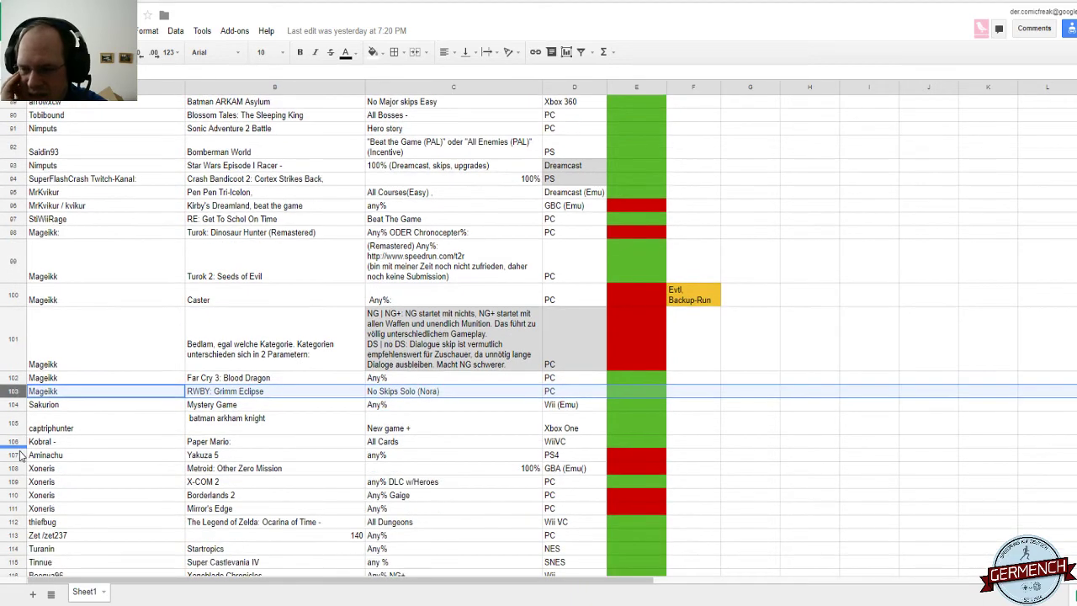
left_click(15, 455)
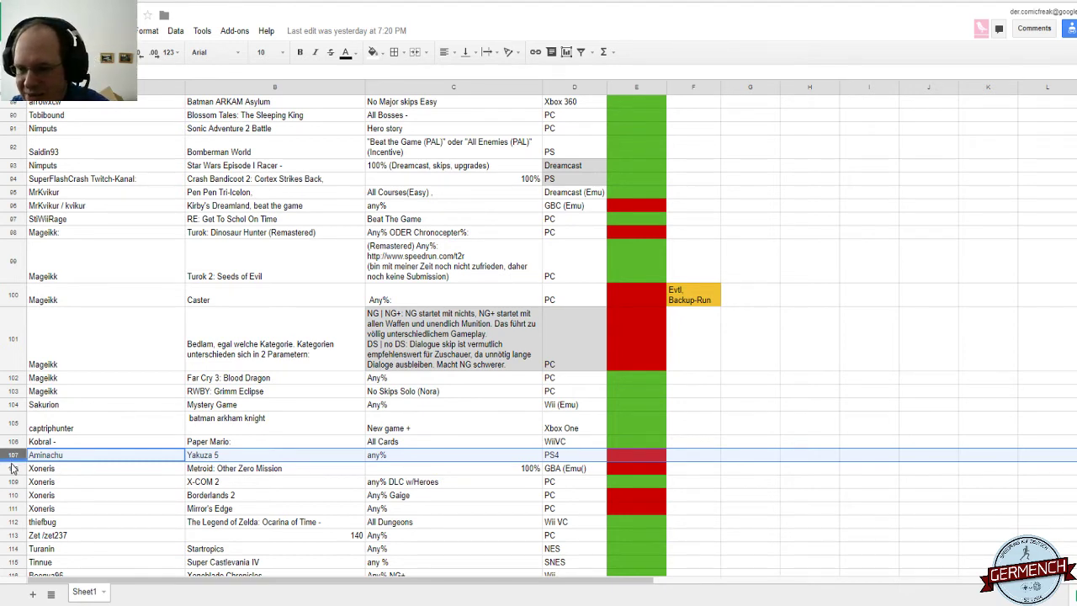
left_click(6, 469)
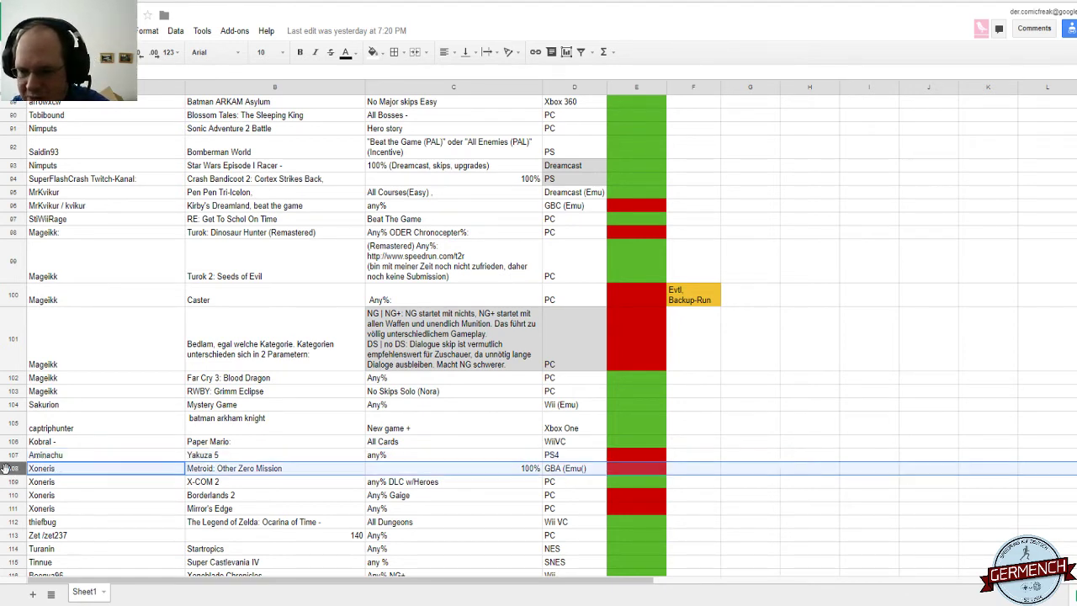
Step: Compare the Borderlands 2, Mirror's Edge and X-COM 2 submissions by highlighting rows 110, 111 and 109
scroll(7, 471, "down", 1)
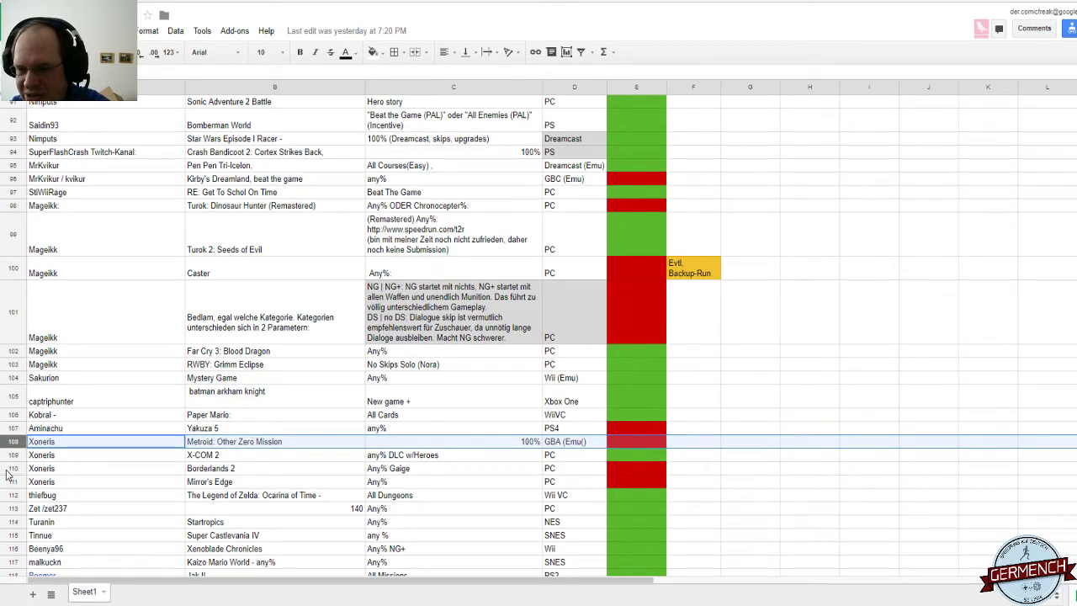
left_click(7, 469)
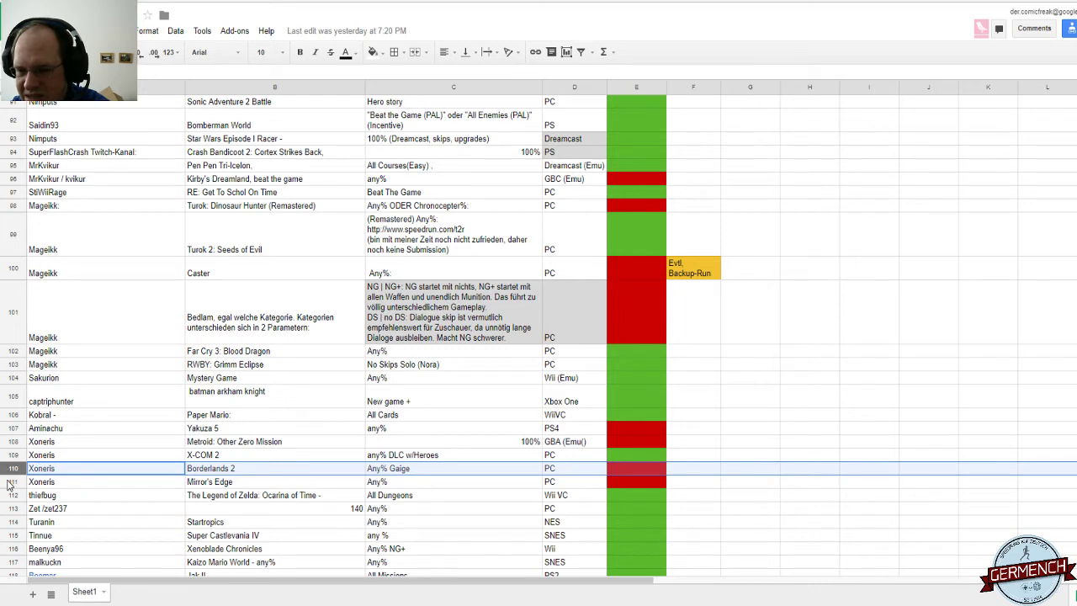
left_click(7, 481)
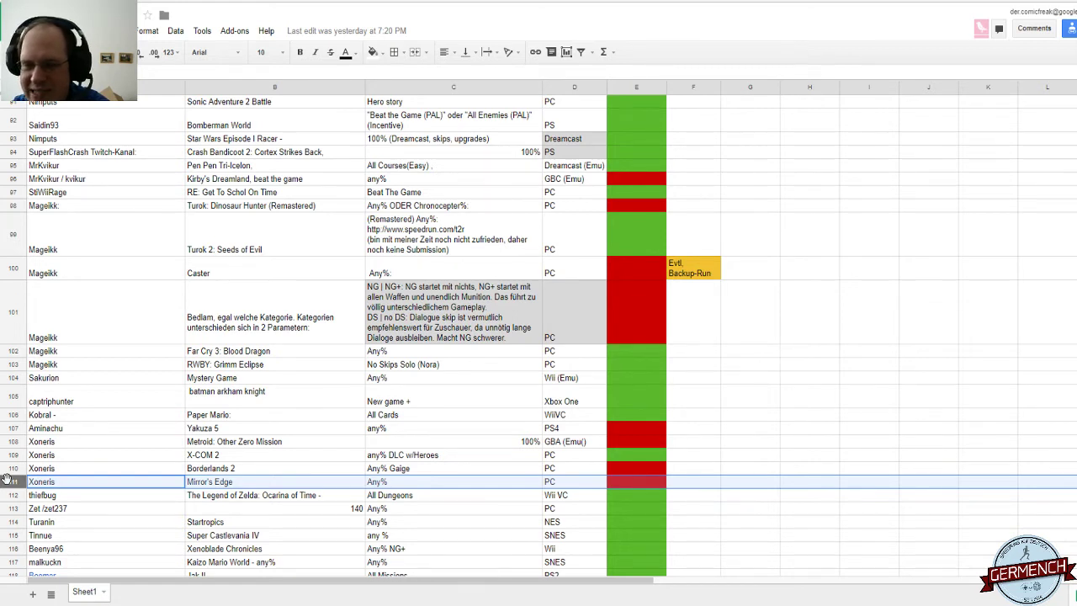
left_click(9, 467)
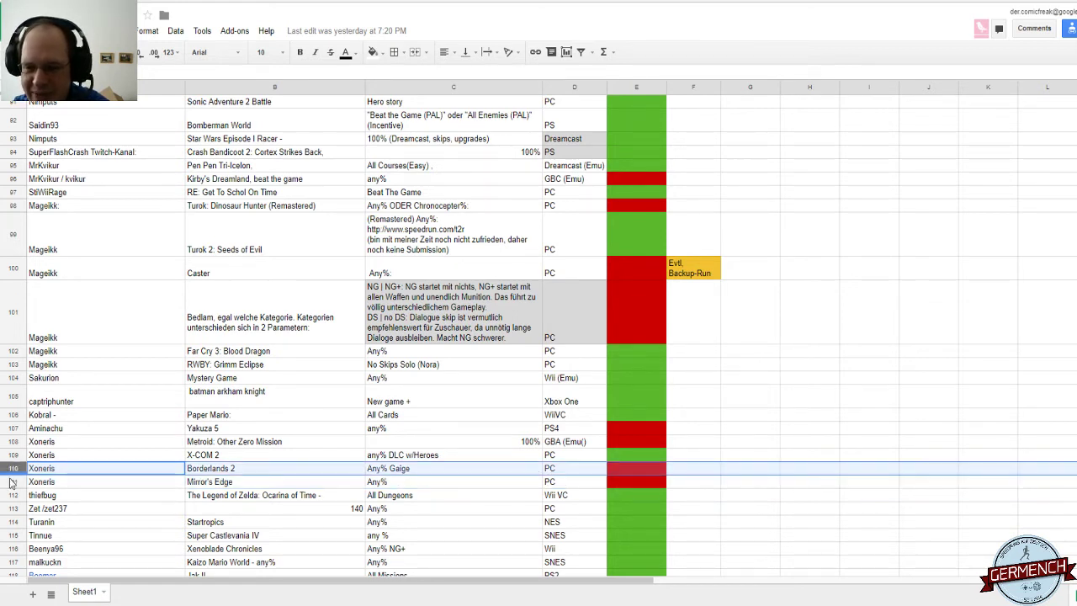
left_click(8, 481)
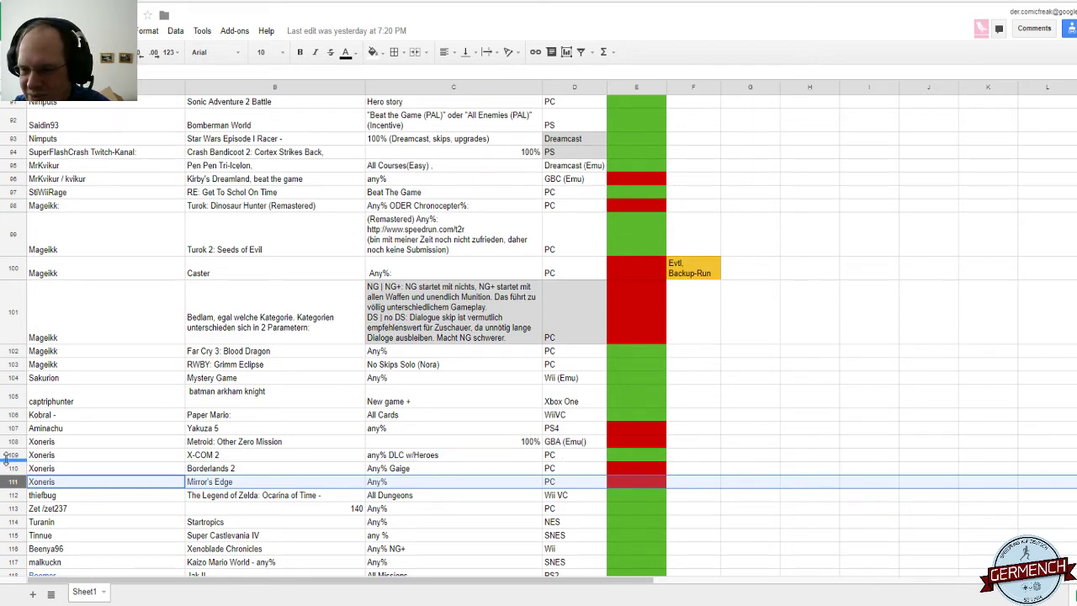
left_click(7, 454)
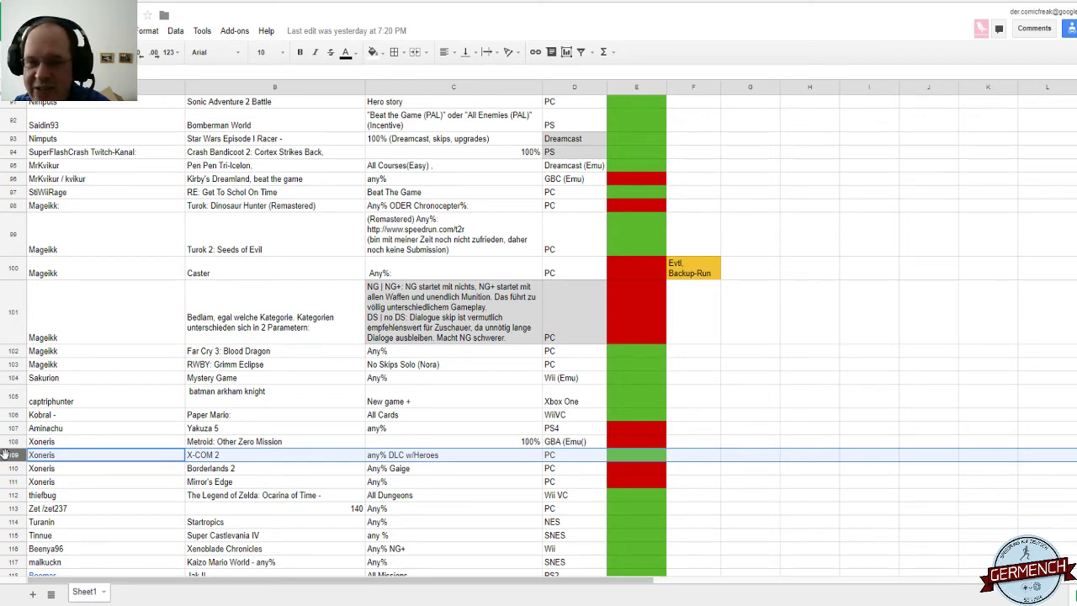
Step: Review the submissions in rows 122 to 124, plus Zelda - Breath of the Wild in row 128 and the Resident Evil race in row 126
scroll(4, 454, "down", 3)
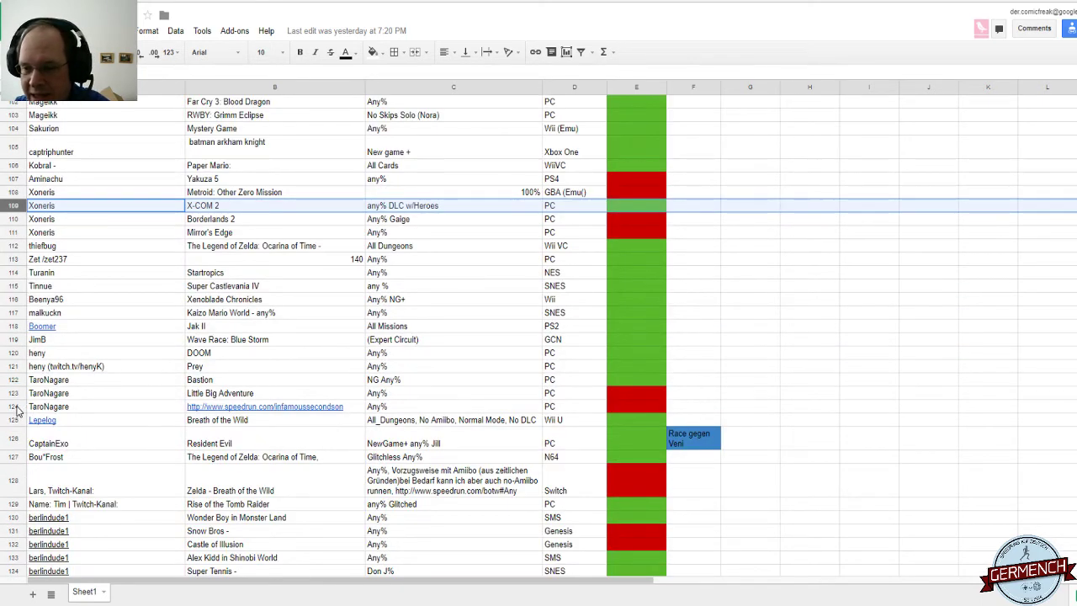
left_click(16, 407)
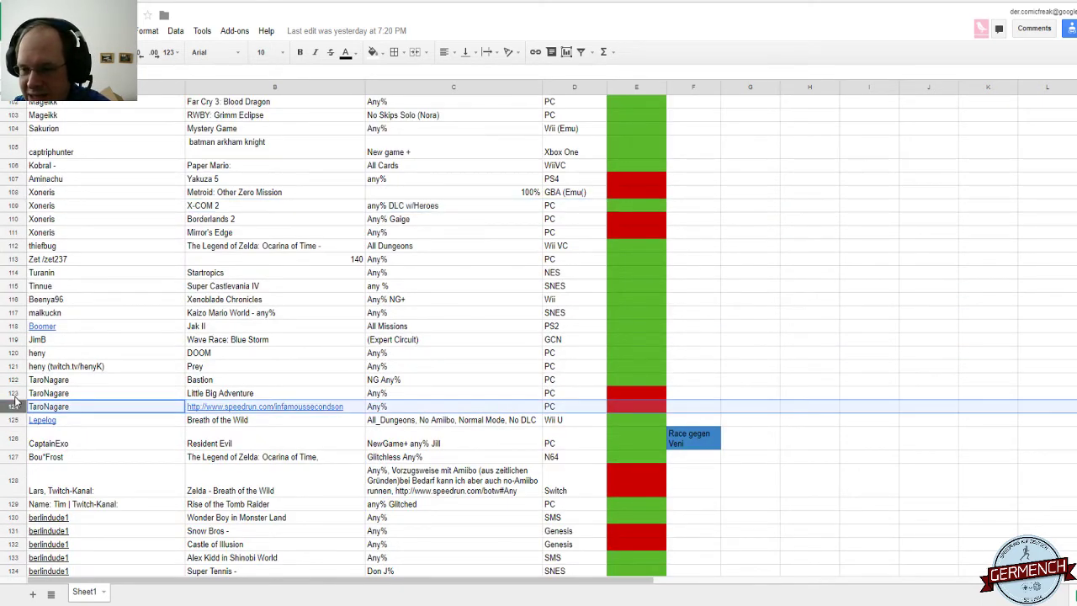
left_click(14, 394)
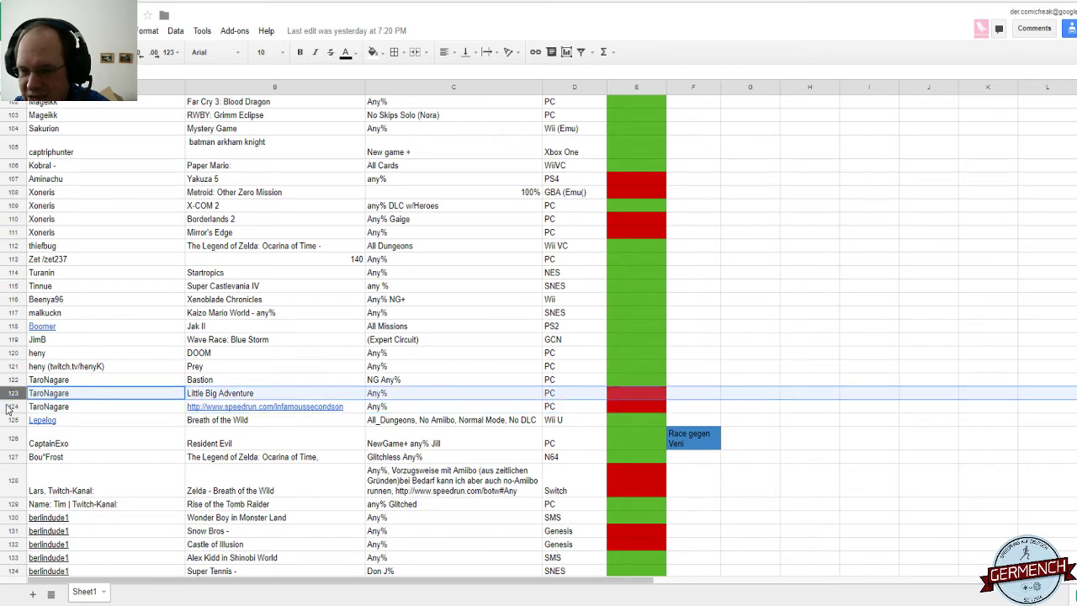
left_click(7, 405)
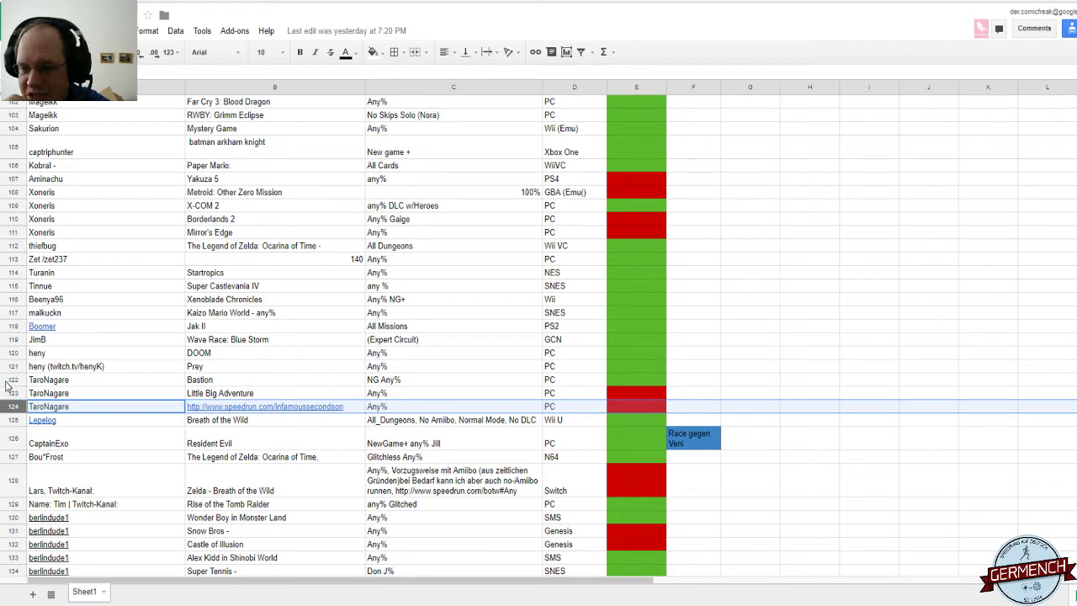
left_click(6, 378)
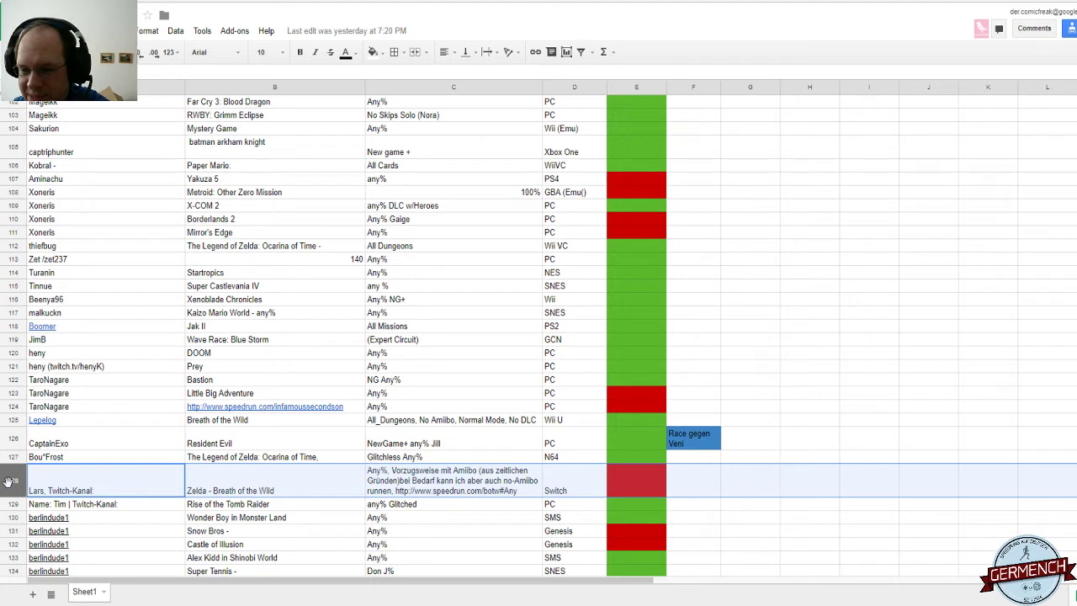
left_click(11, 433)
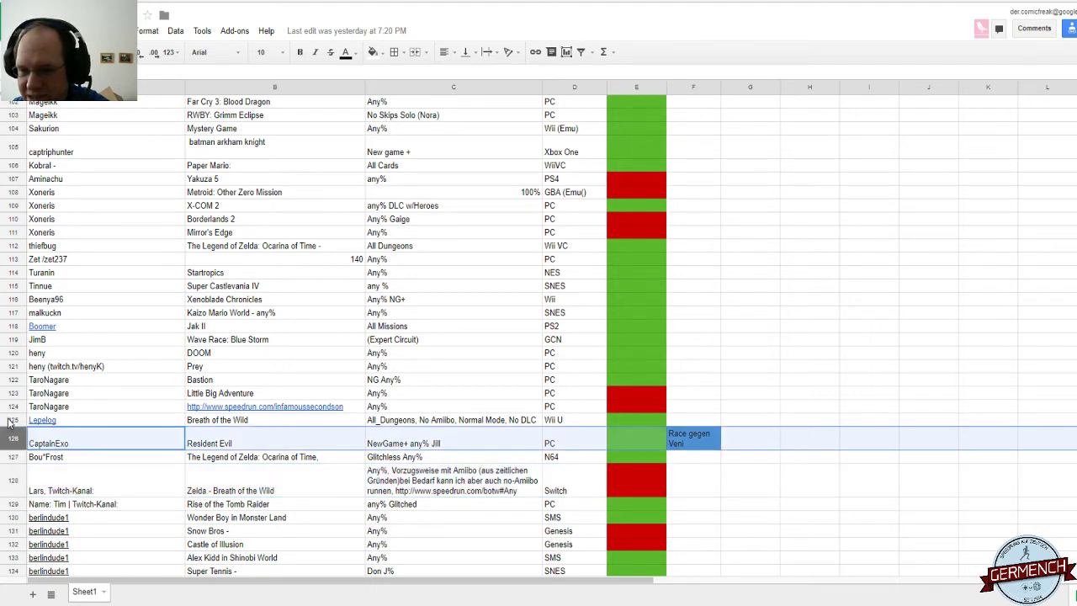
Step: Compare the two Breath of the Wild submissions by highlighting rows 125 and 128
left_click(8, 420)
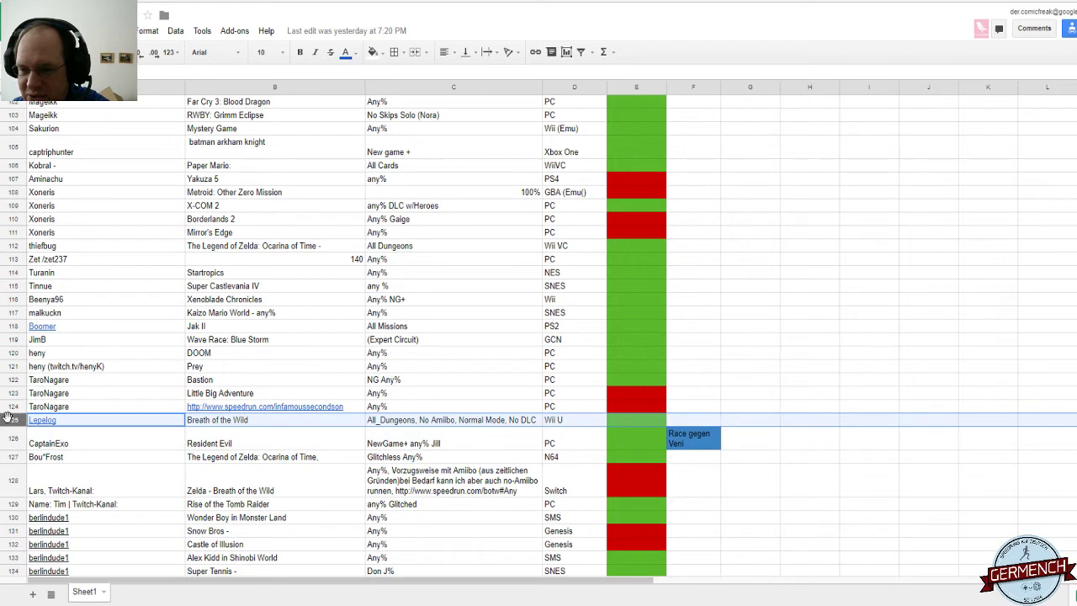
left_click(11, 478)
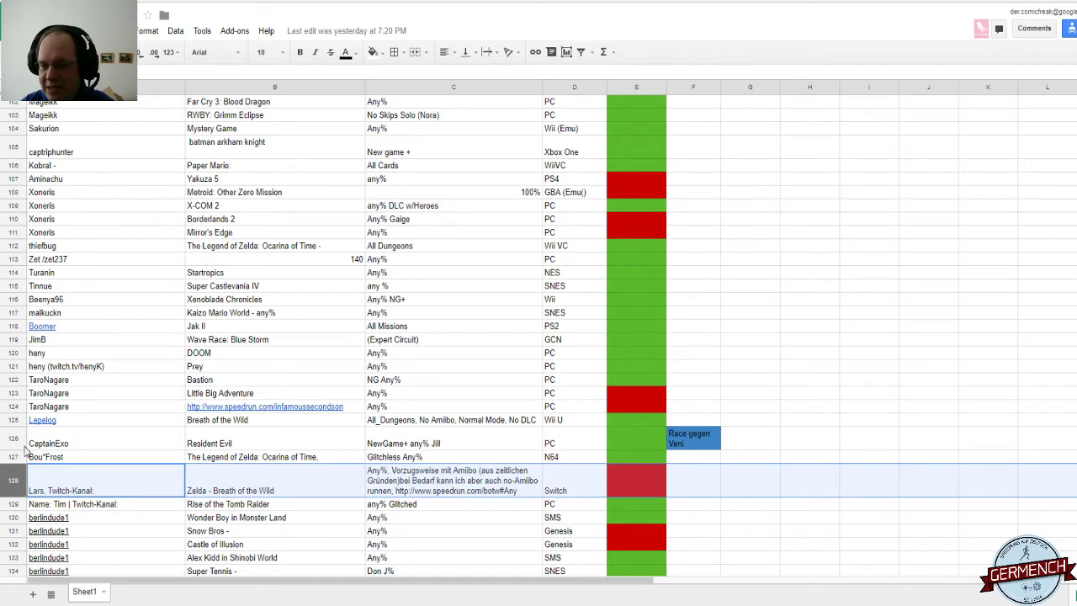
Step: Review the last runner's submissions in rows 130 to 138, including Wonder Boy in Monster Land, Snow Bros and Mega Man Maverick Hunter X
scroll(84, 440, "down", 4)
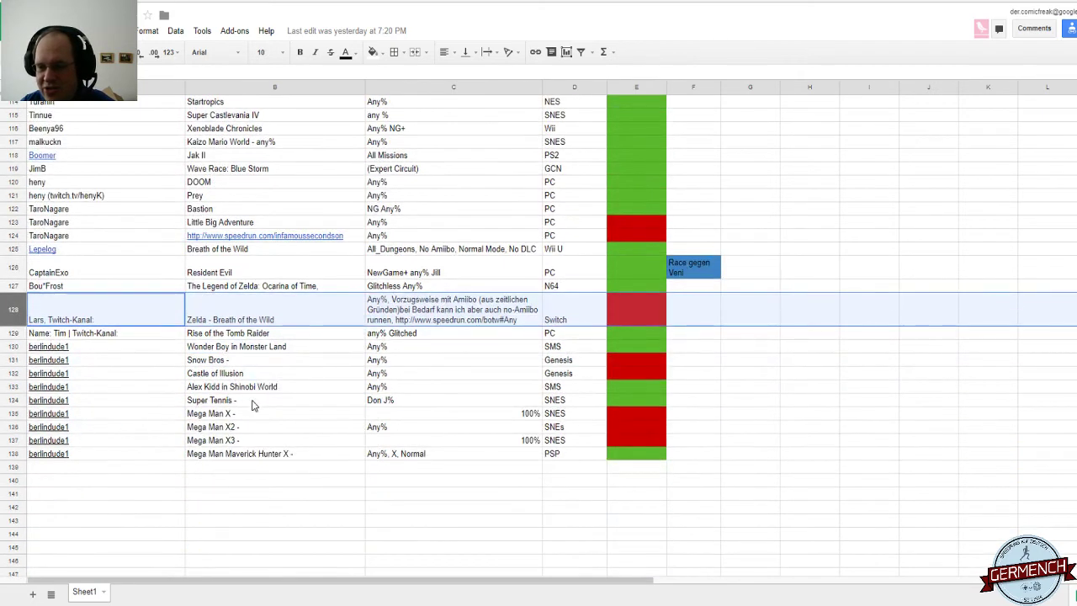
left_click(250, 346)
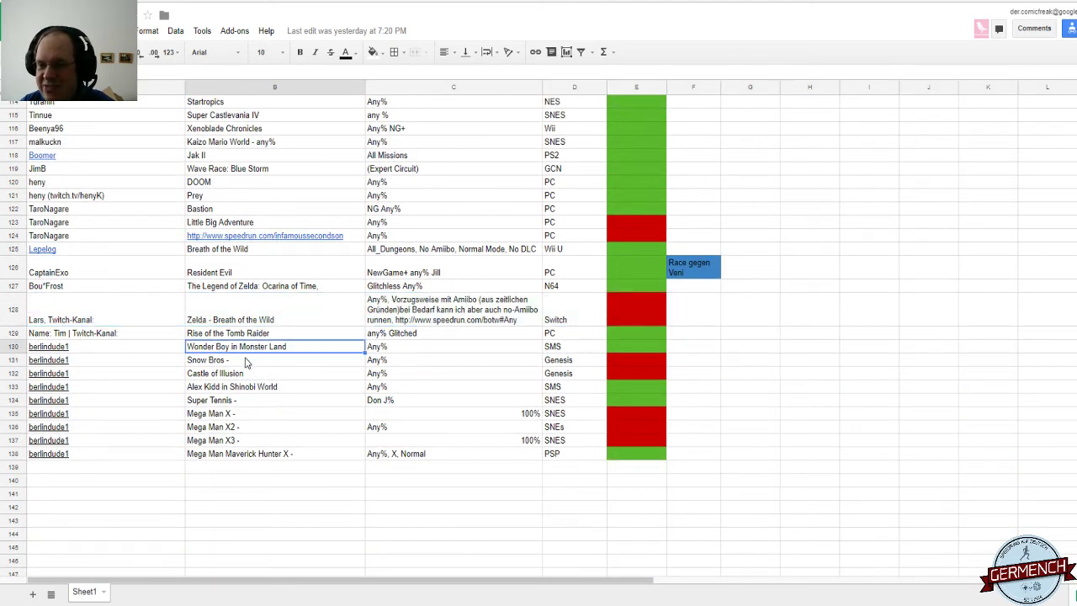
double_click(237, 398)
type("-")
left_click(235, 458)
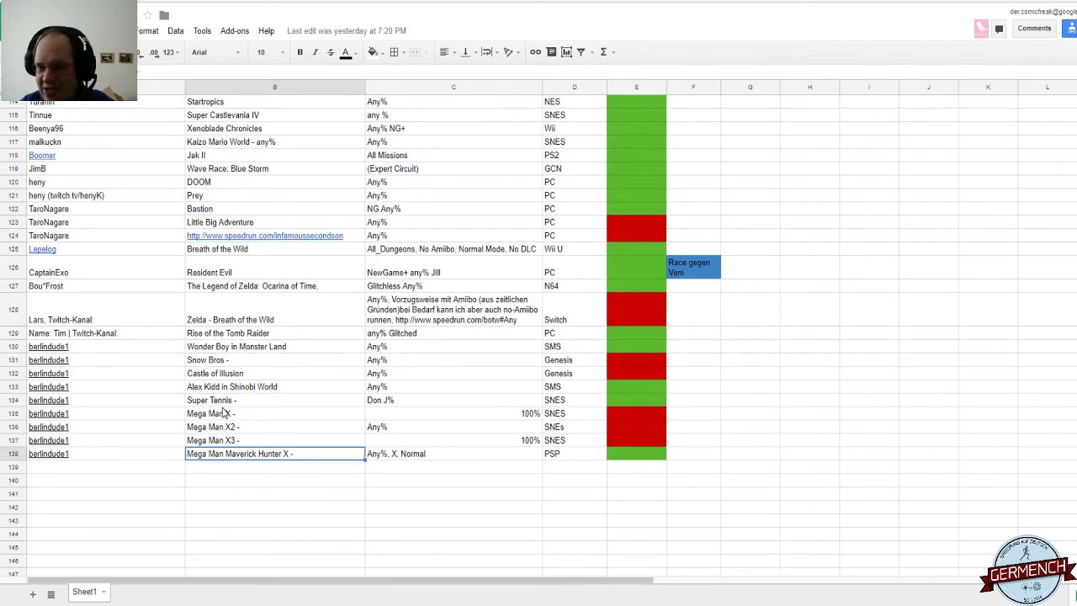
left_click(225, 374)
left_click(222, 363)
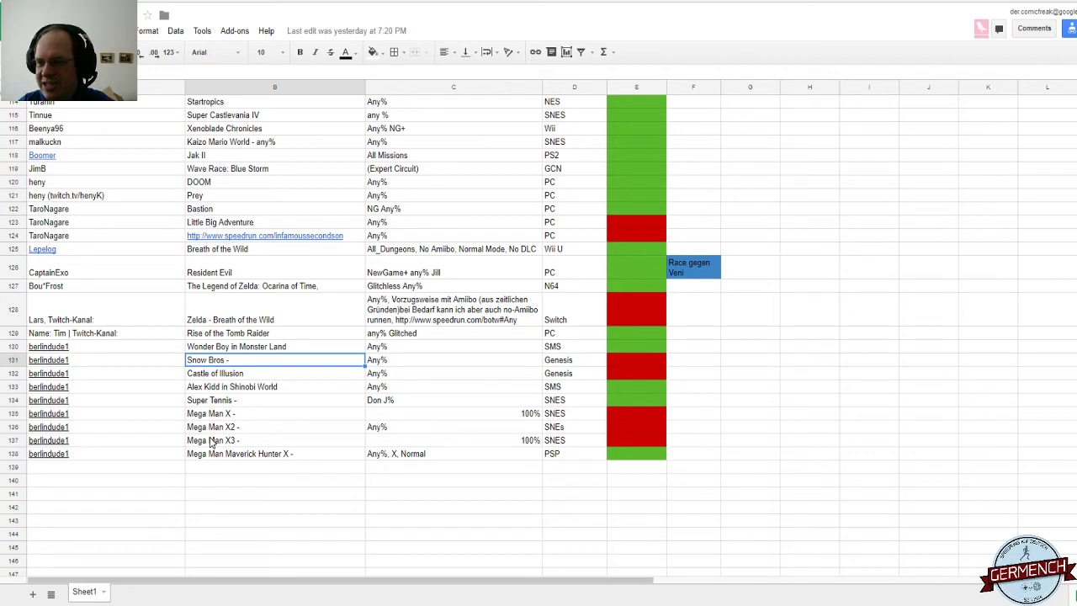
Step: Return to the start of the sheet and review the race remarks for Resident Evil in row 16 and Terranigma in rows 36 and 60
key("ctrl+Home")
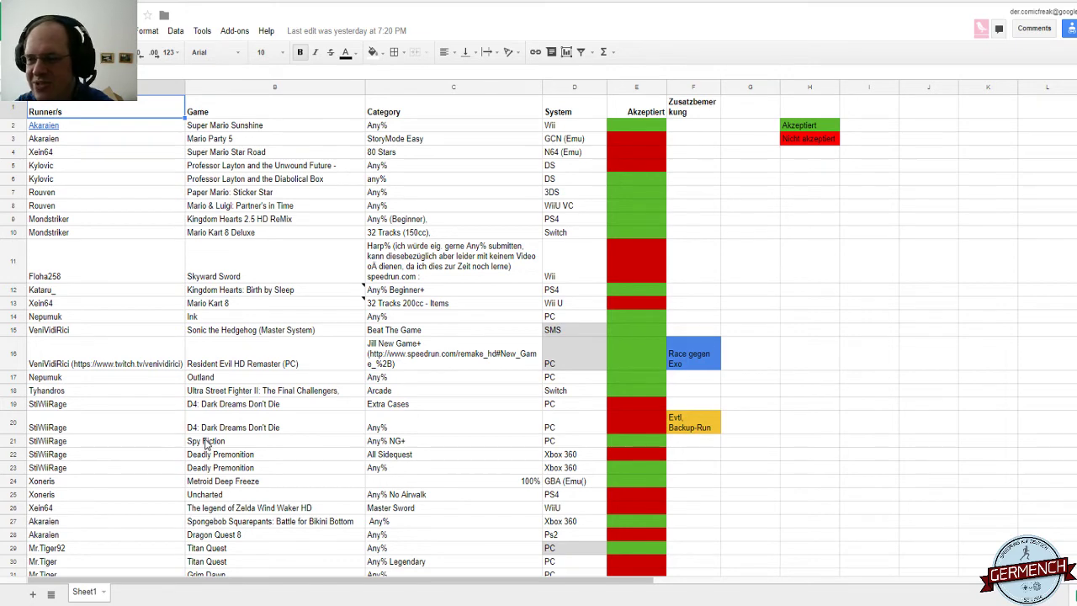
left_click(710, 346)
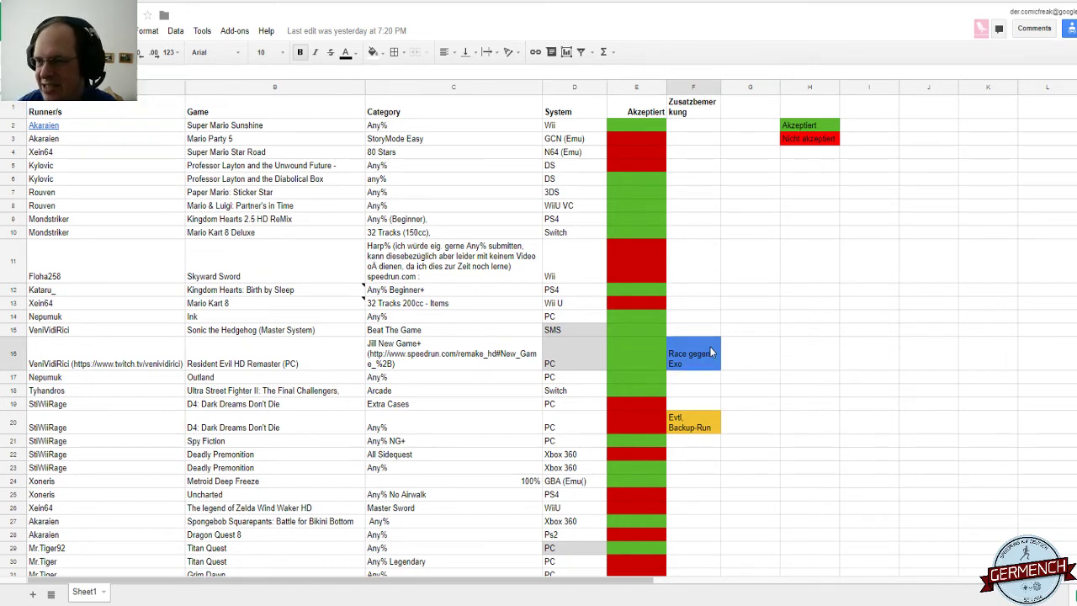
scroll(710, 346, "down", 3)
scroll(710, 352, "down", 5)
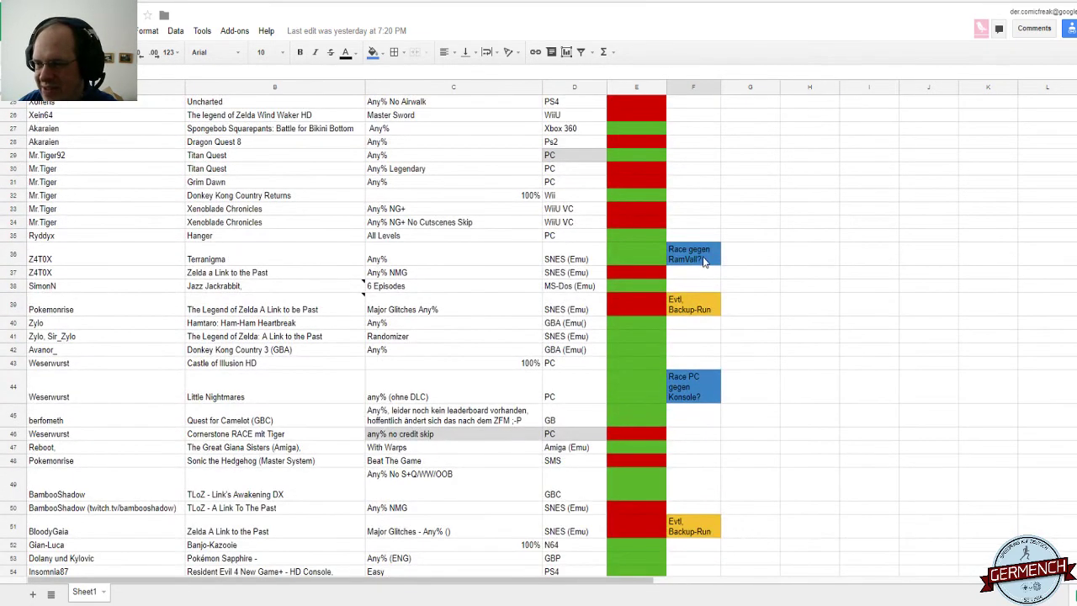
left_click(705, 261)
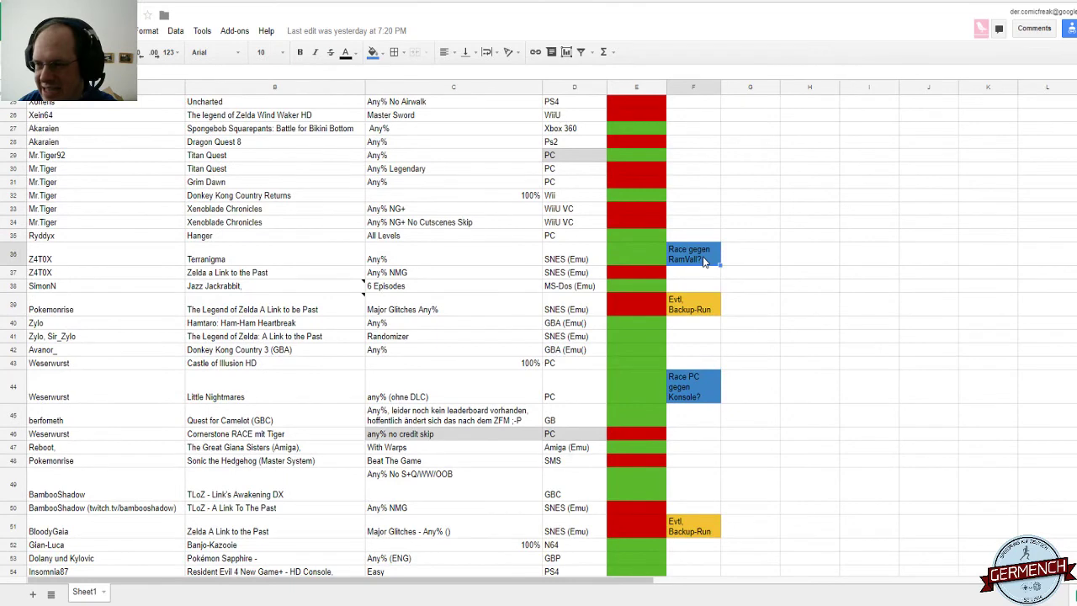
scroll(690, 352, "down", 7)
left_click(693, 352)
Step: Review the PC versus console race remarks for Little Nightmares in rows 44, 61 and 83
scroll(692, 352, "up", 4)
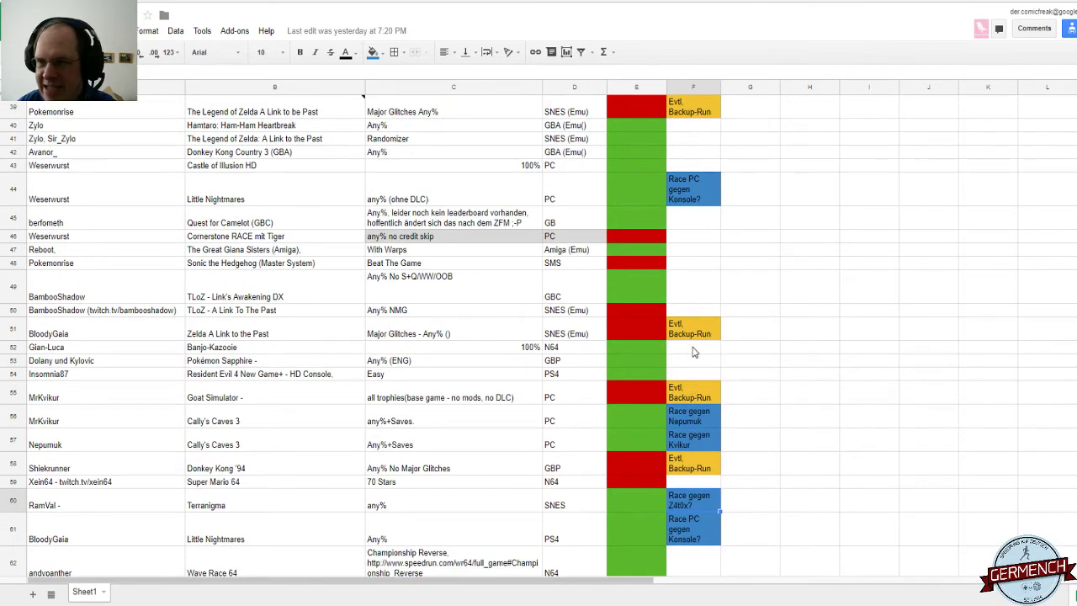
left_click(699, 190)
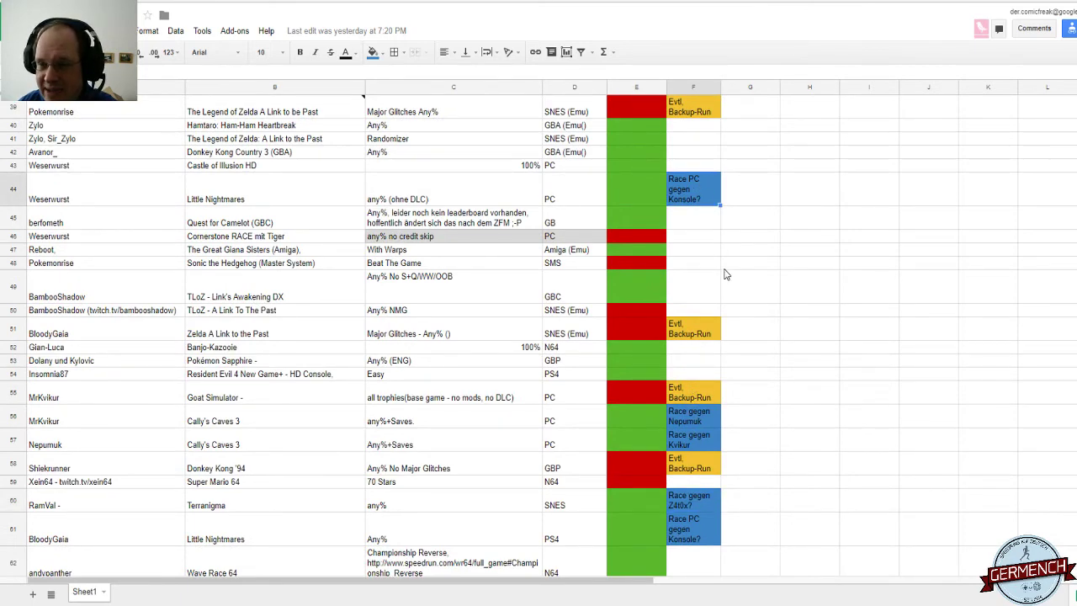
scroll(737, 318, "down", 5)
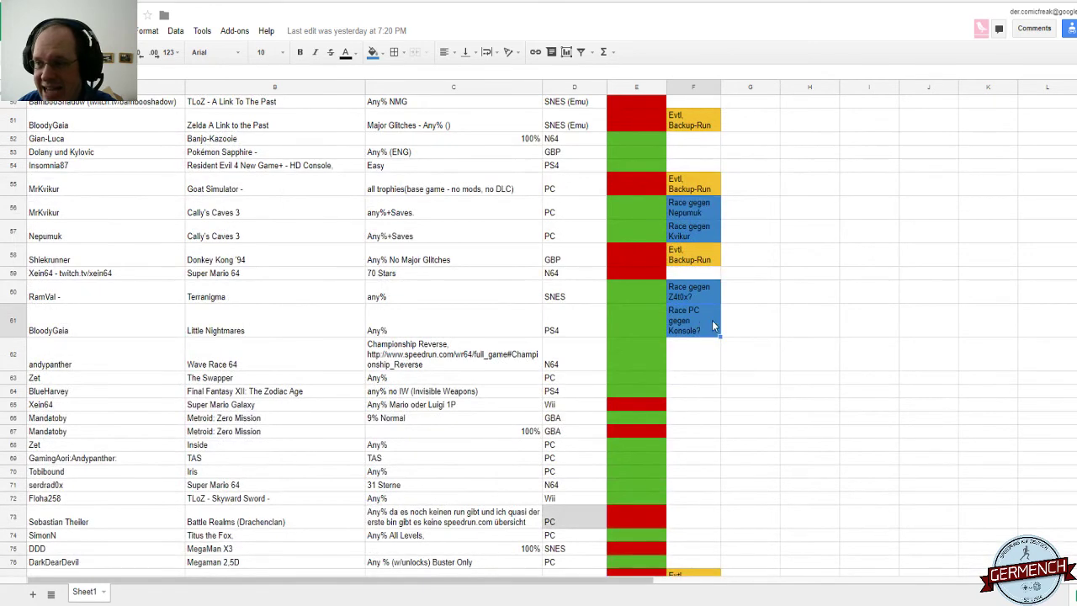
scroll(712, 320, "down", 5)
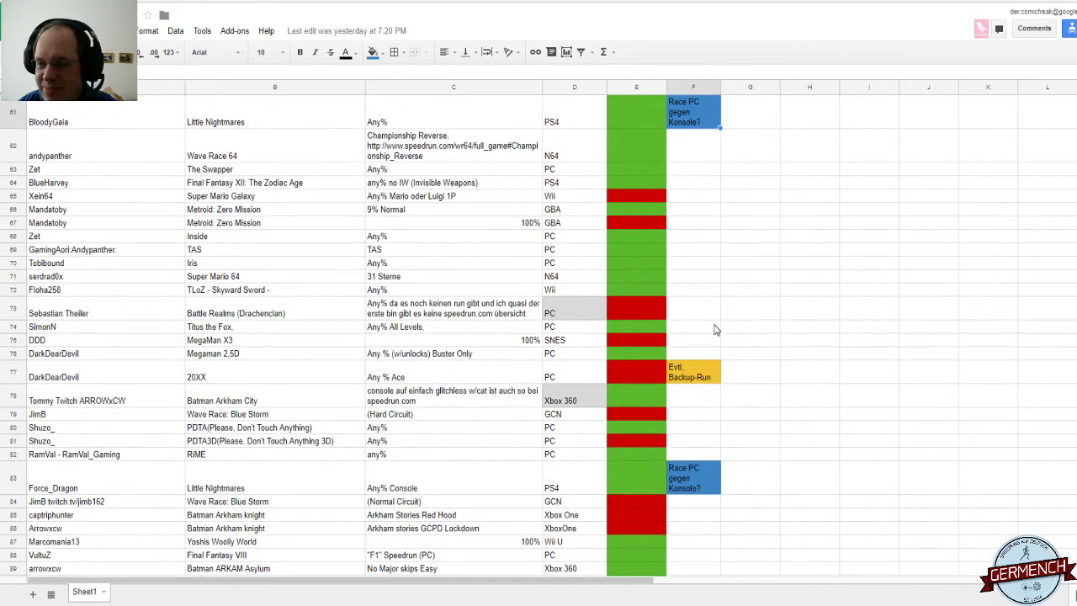
left_click(703, 464)
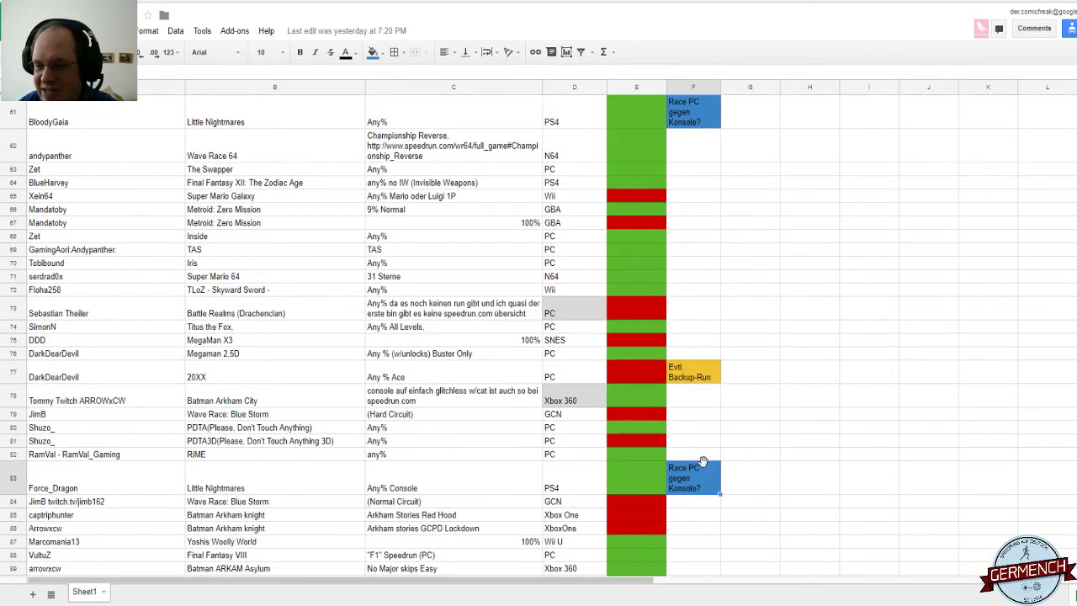
scroll(741, 434, "down", 5)
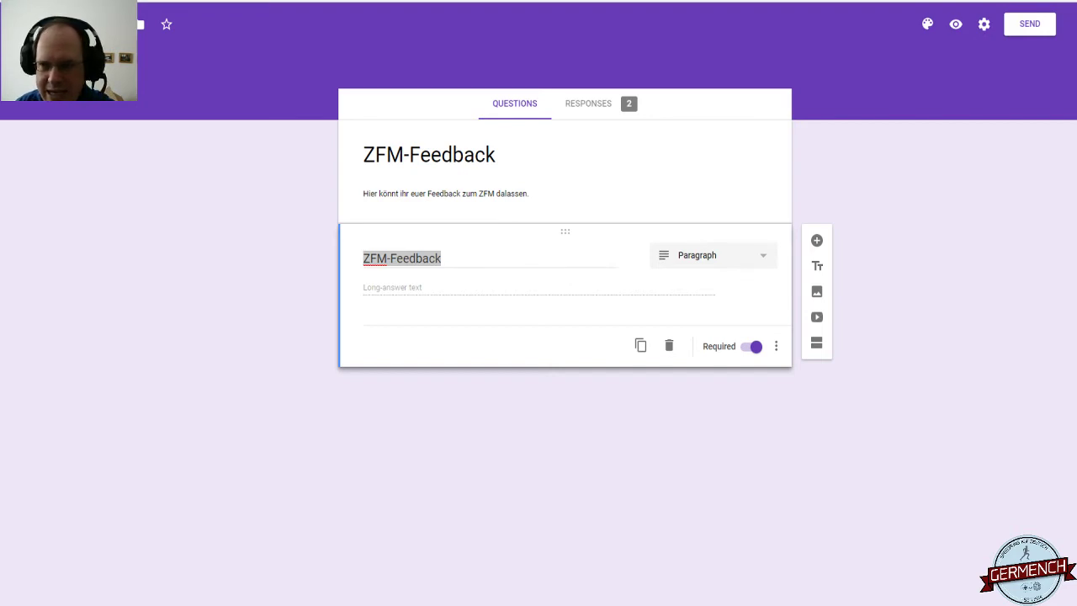
Step: Switch from the ZFM-Feedback form to the Germench Romhack Event schedule page
key("ctrl+Tab")
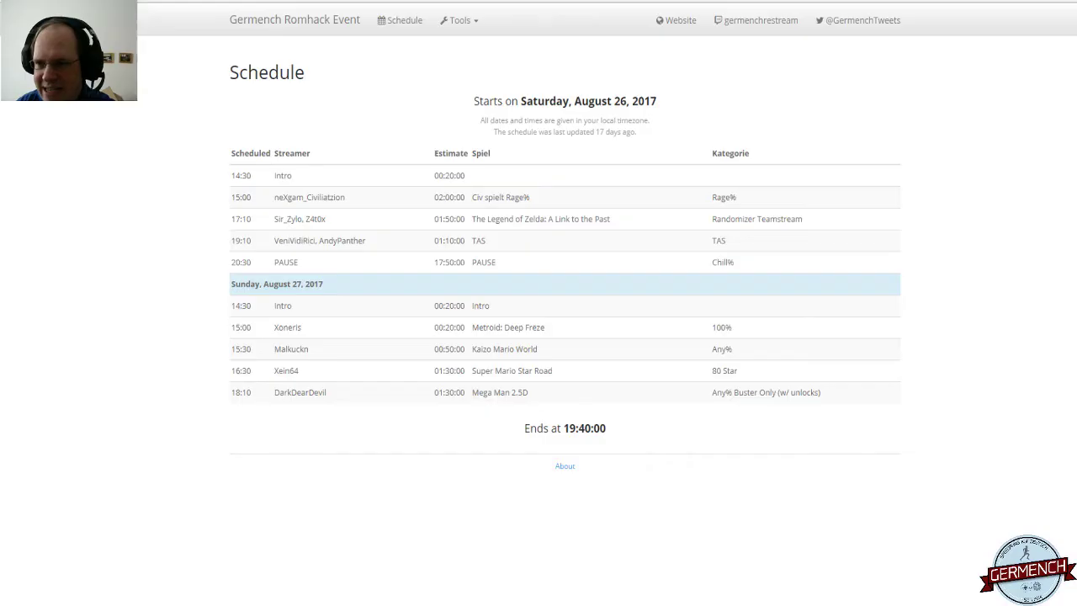